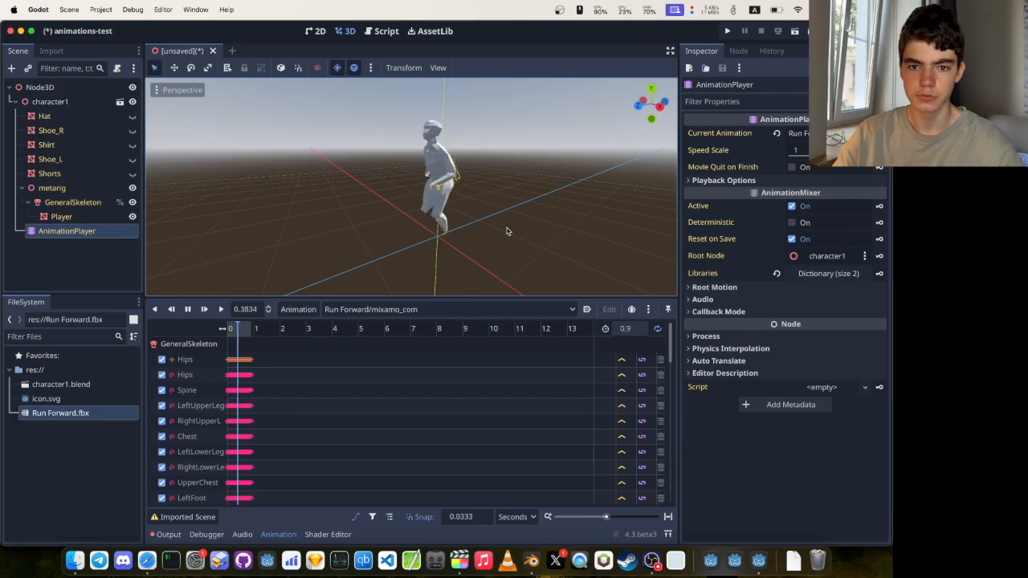
- Switch to Blender and hide the hat, shirt, shorts and both shoes so only the Player body shows
key(super+Tab)
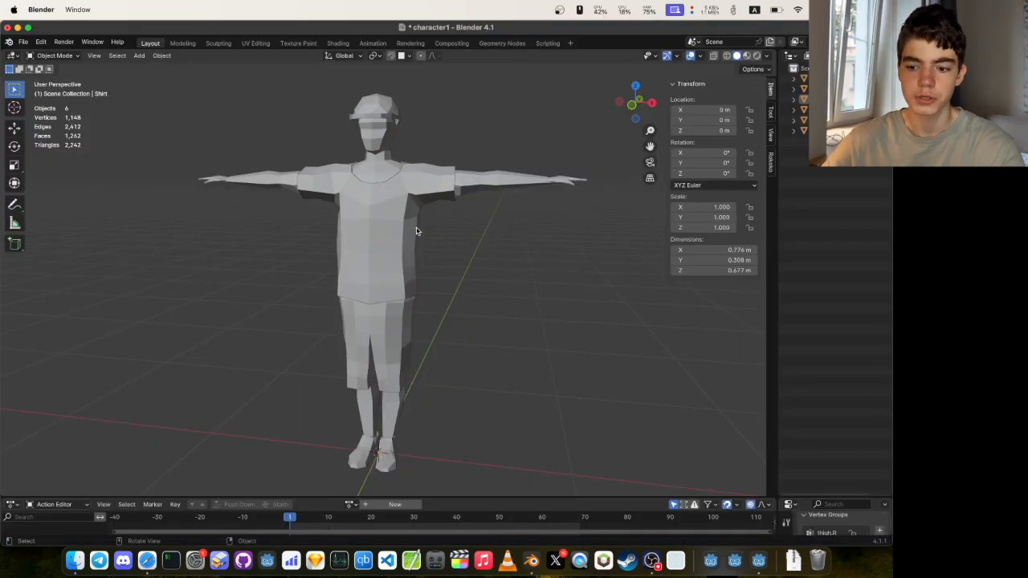
click(381, 214)
middle_drag(468, 227, 514, 205)
click(804, 130)
click(804, 120)
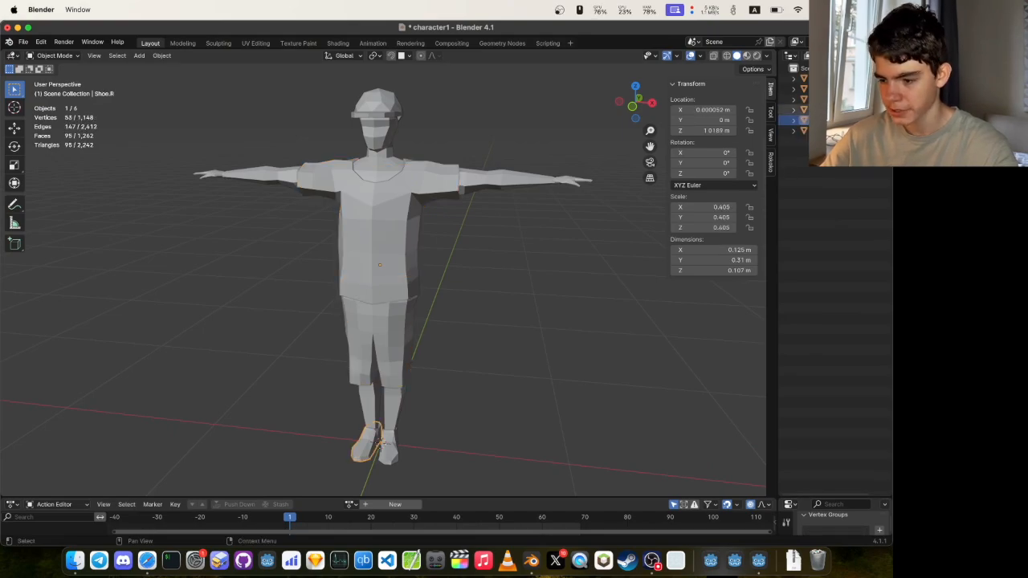
click(803, 109)
click(803, 99)
click(869, 99)
click(869, 109)
click(869, 120)
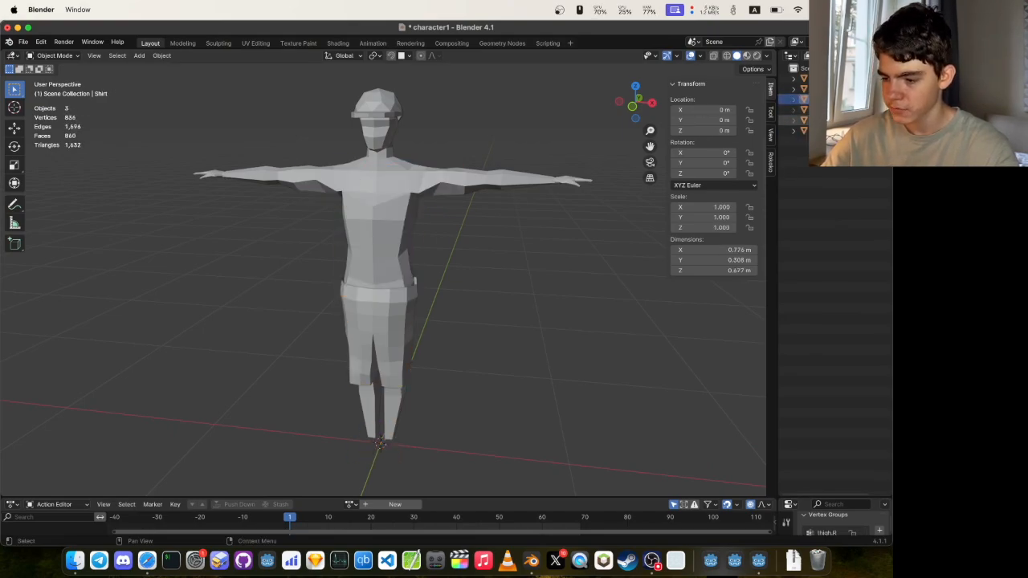
click(869, 130)
click(869, 78)
- Add a Human (Meta-Rig) armature at the Player body's origin
click(465, 194)
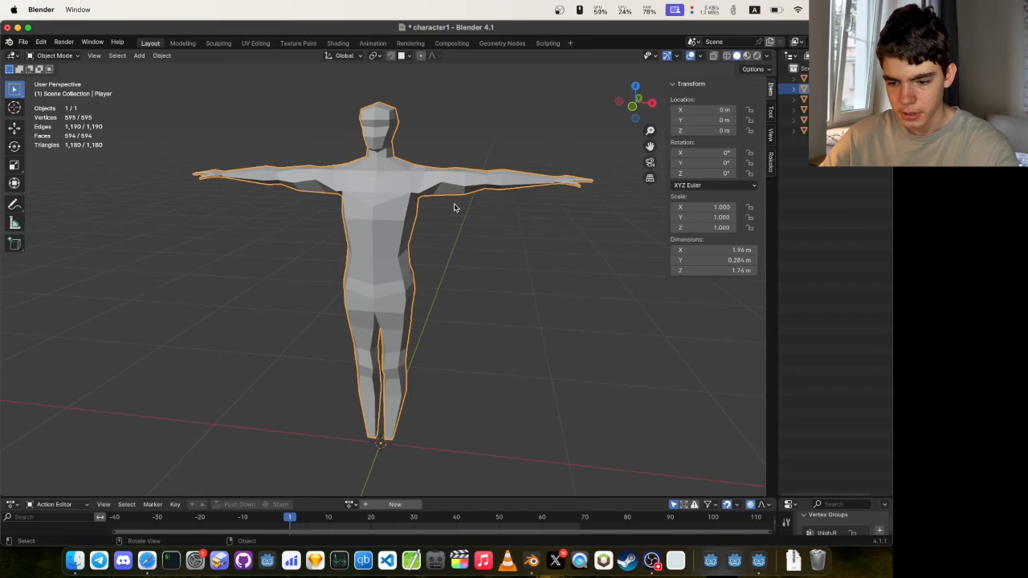
middle_drag(452, 207, 449, 258)
key(shift+a)
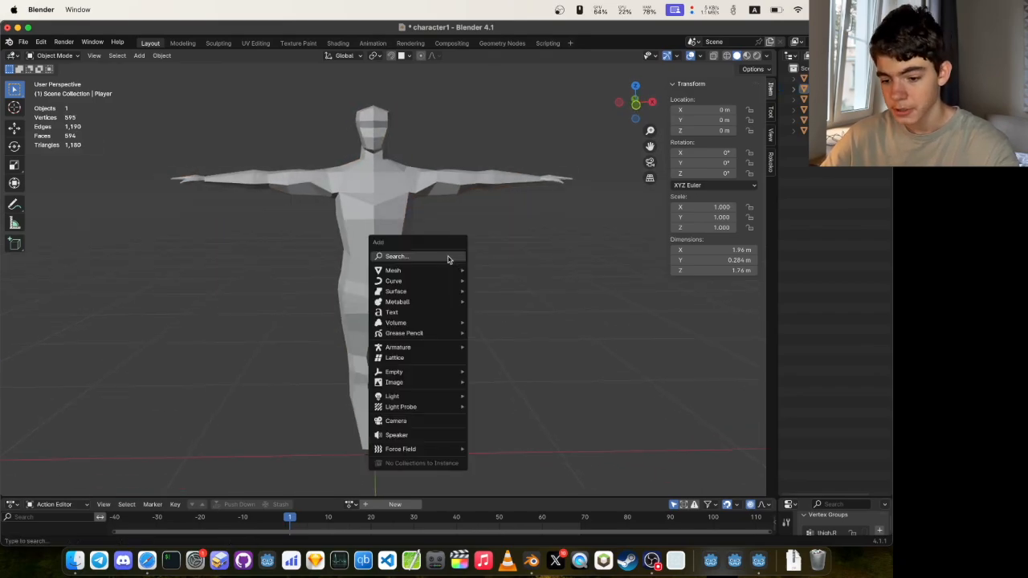
mouse_move(431, 347)
click(515, 356)
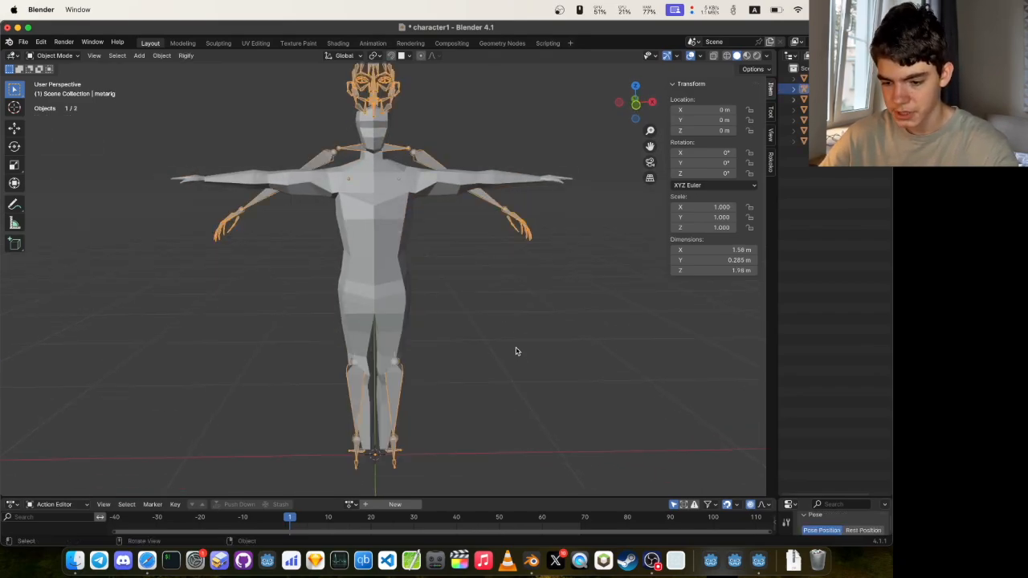
middle_drag(572, 213, 560, 191)
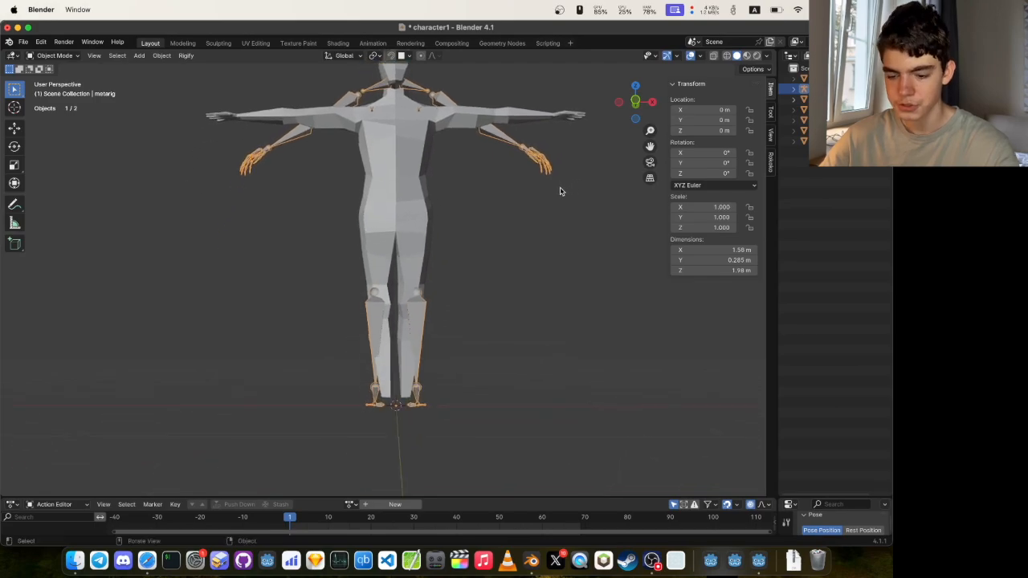
middle_drag(444, 74, 193, 118)
- Look up the Rigify add-on in the preferences by searching for "rigif", and review the armature types available to add
click(39, 42)
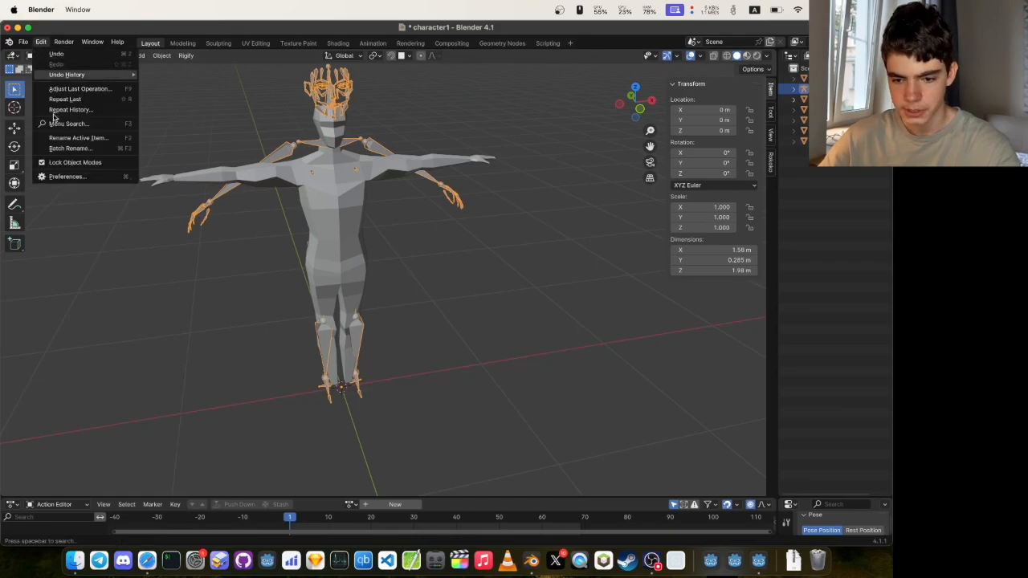
click(53, 182)
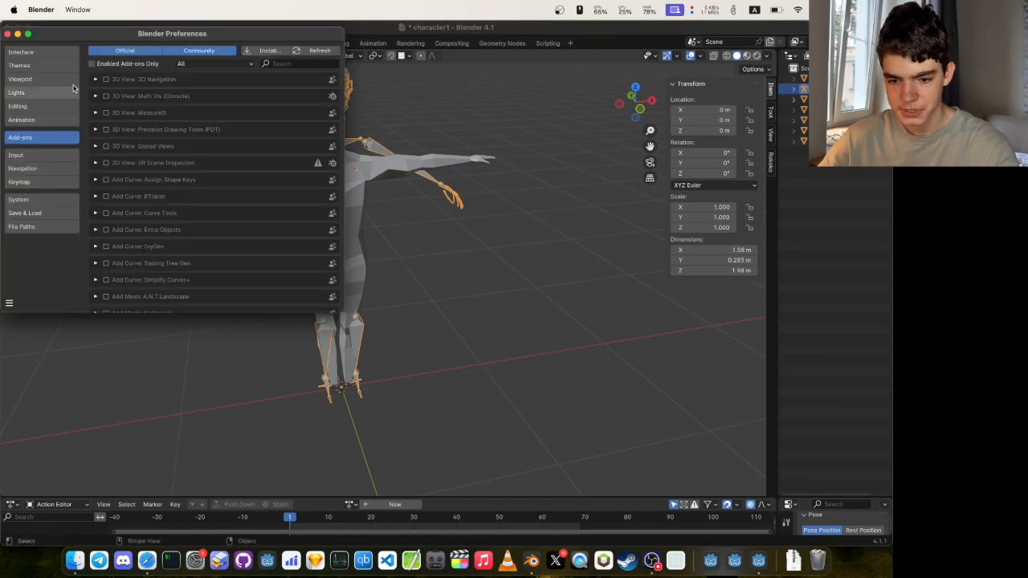
click(281, 64)
text(rigif)
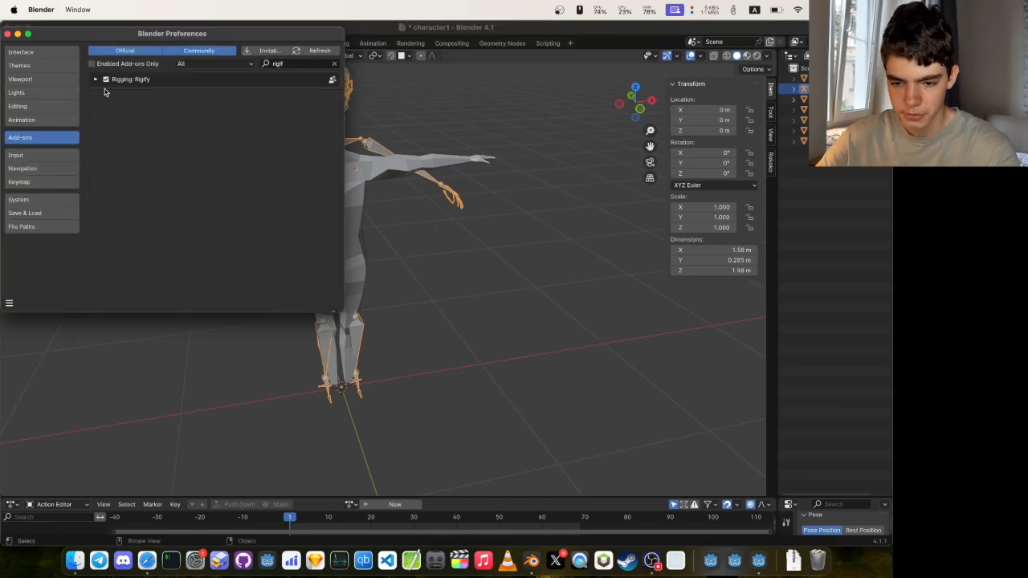
click(7, 34)
key(shift+a)
mouse_move(375, 206)
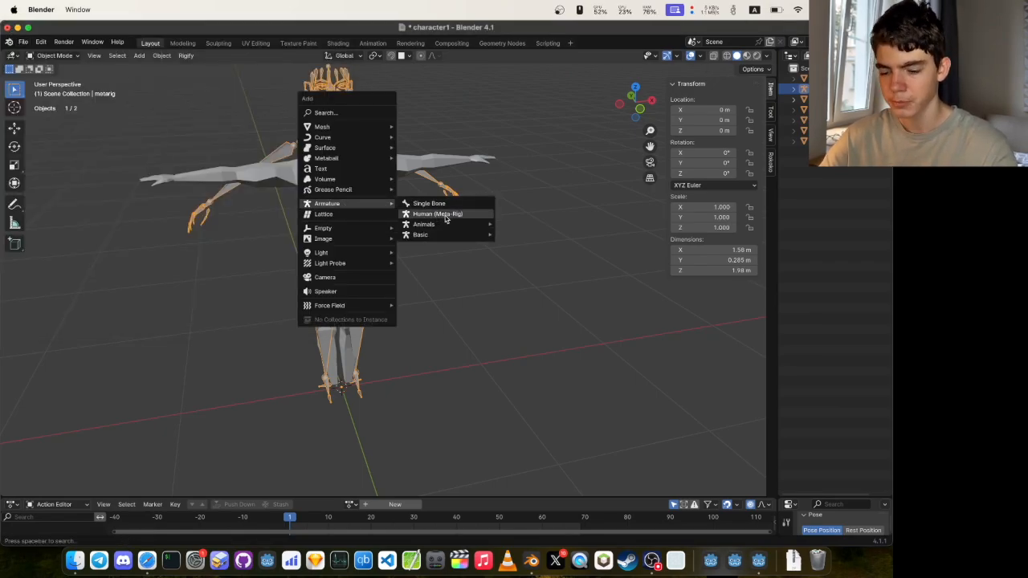
- Scale the metarig uniformly to about 0.918 to match the body's height, then apply all its transforms with X-ray on
shift+middle_drag(445, 136, 467, 183)
middle_drag(468, 183, 438, 144)
key(s)
shift+middle_drag(541, 186, 507, 180)
click(508, 163)
key(alt+z)
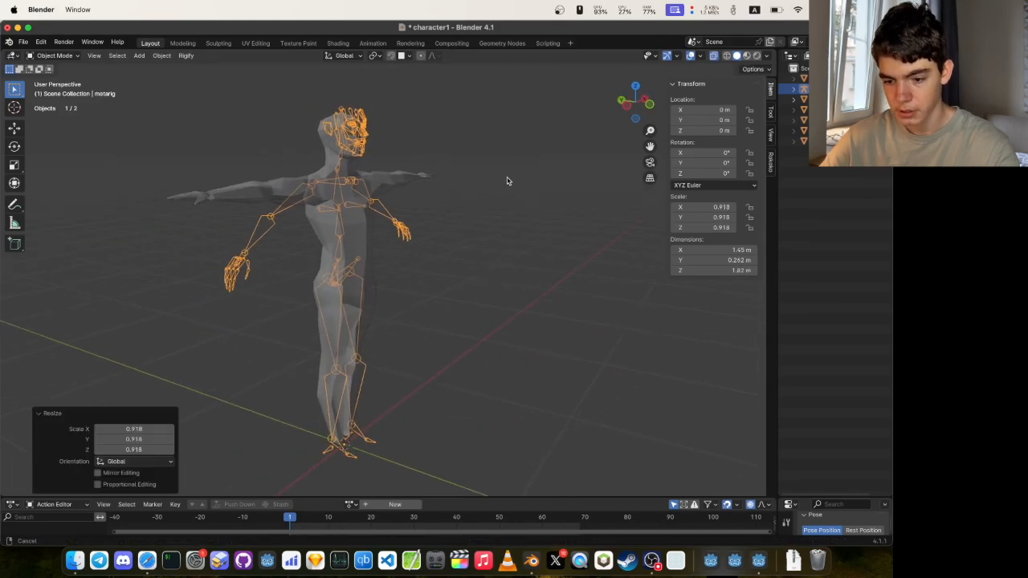
key(ctrl+a)
click(430, 215)
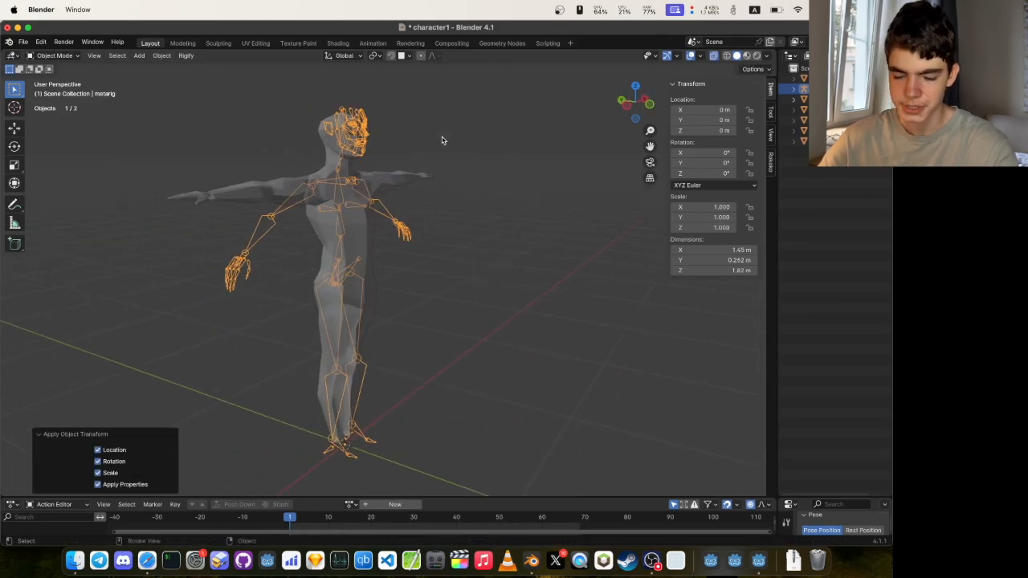
- Enter Edit Mode on the metarig and isolate it in local view, framed around the head
shift+middle_drag(441, 141, 445, 184)
scroll(482, 211, up, 3)
key(Tab)
scroll(462, 154, up, 2)
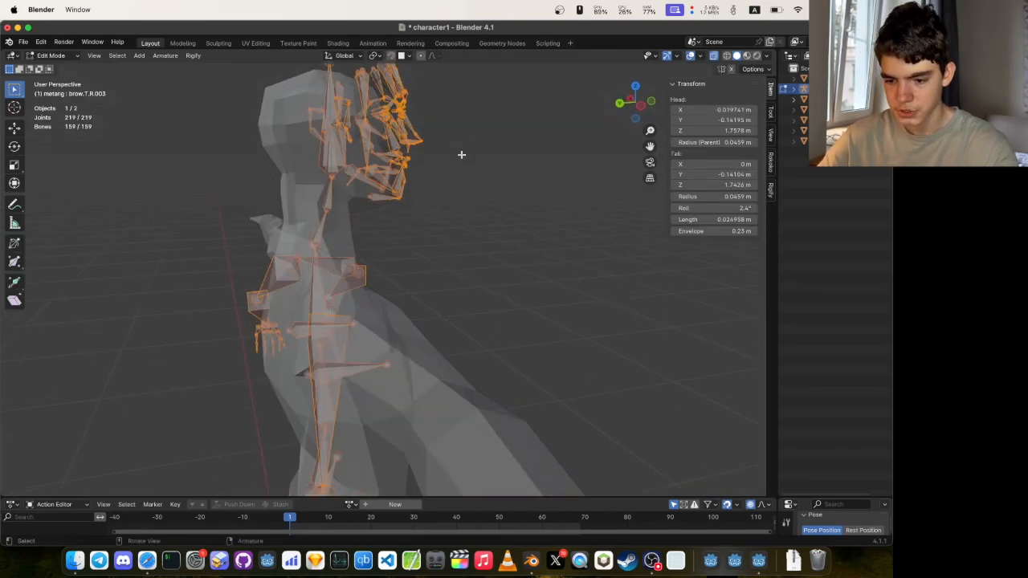
key(alt+z)
key(alt+z)
key(slash)
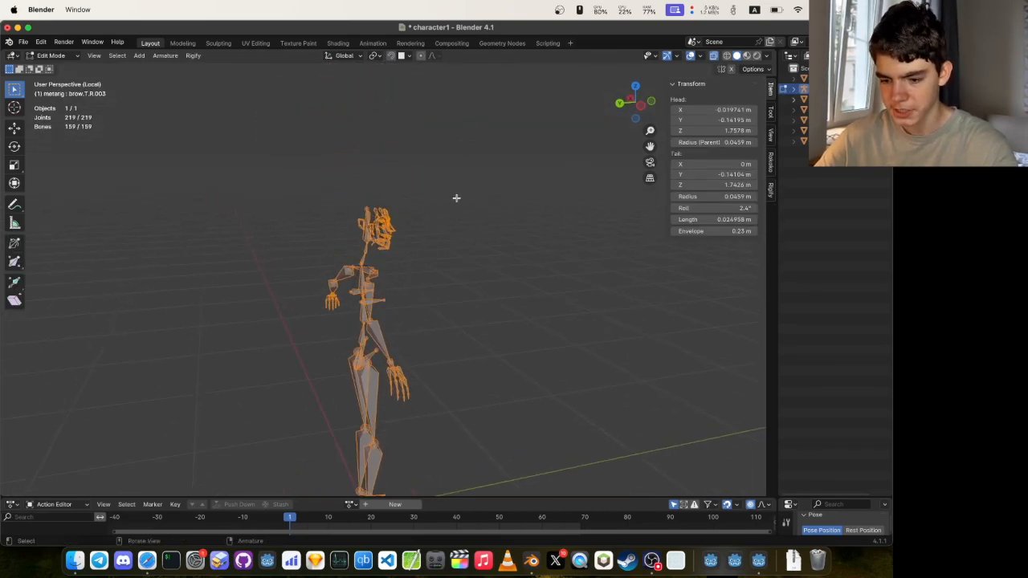
scroll(456, 199, up, 5)
middle_drag(456, 202, 447, 162)
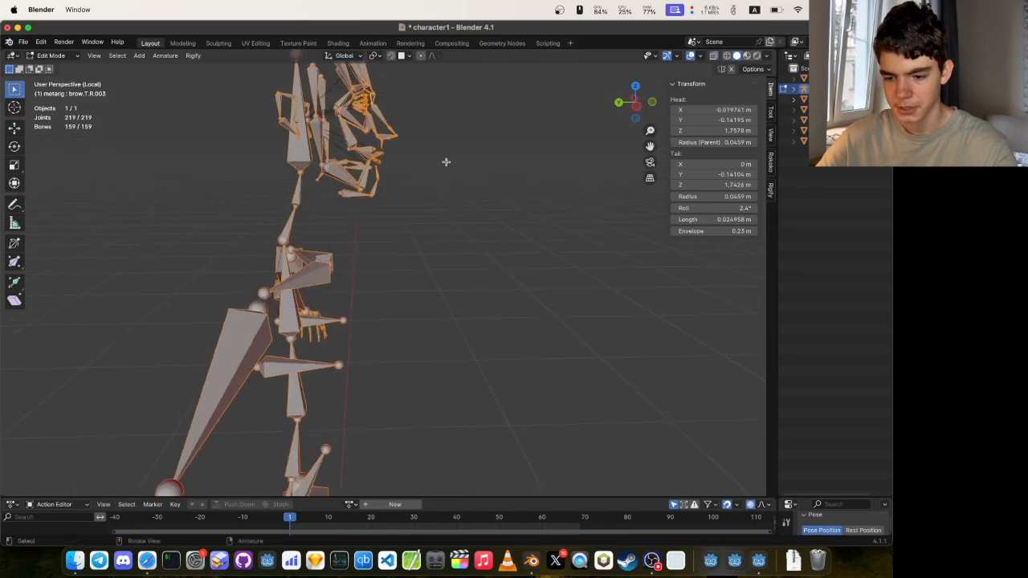
scroll(446, 162, down, 3)
- Delete all the face bones of the metarig, keeping the main head bone
drag(458, 82, 303, 228)
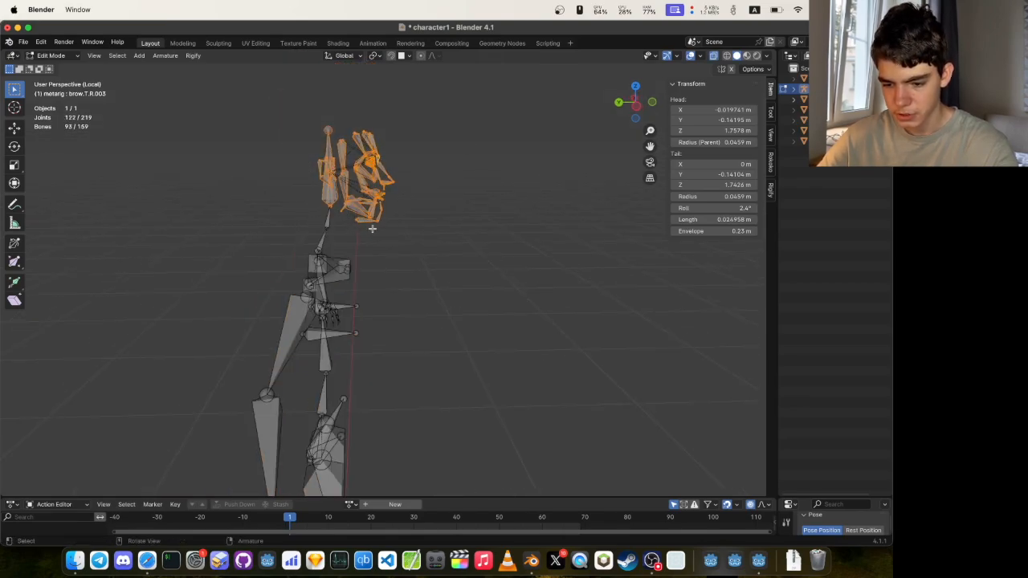
scroll(329, 103, up, 2)
shift+middle_drag(330, 102, 381, 247)
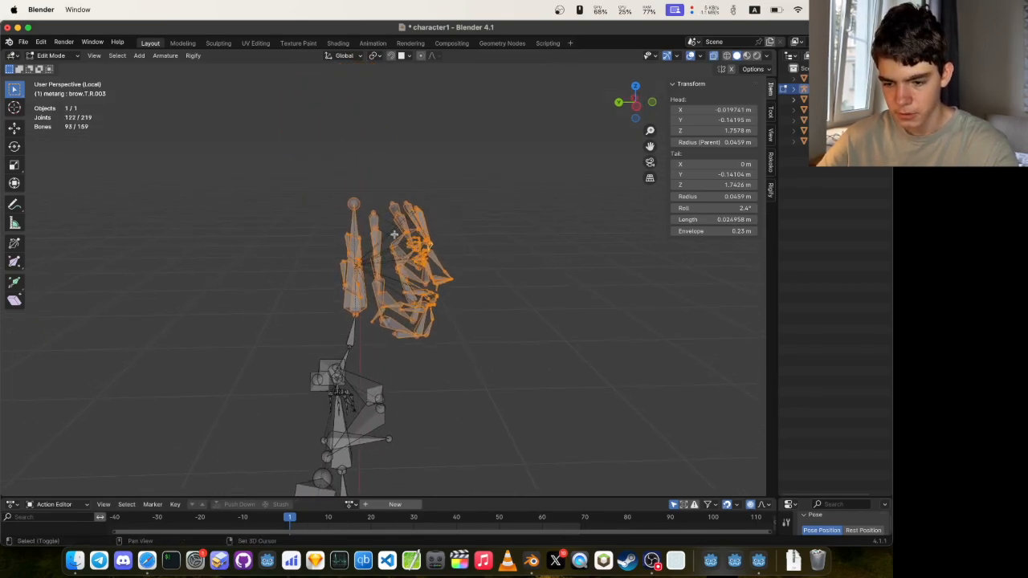
ctrl+drag(342, 189, 361, 211)
middle_drag(386, 199, 407, 201)
key(x)
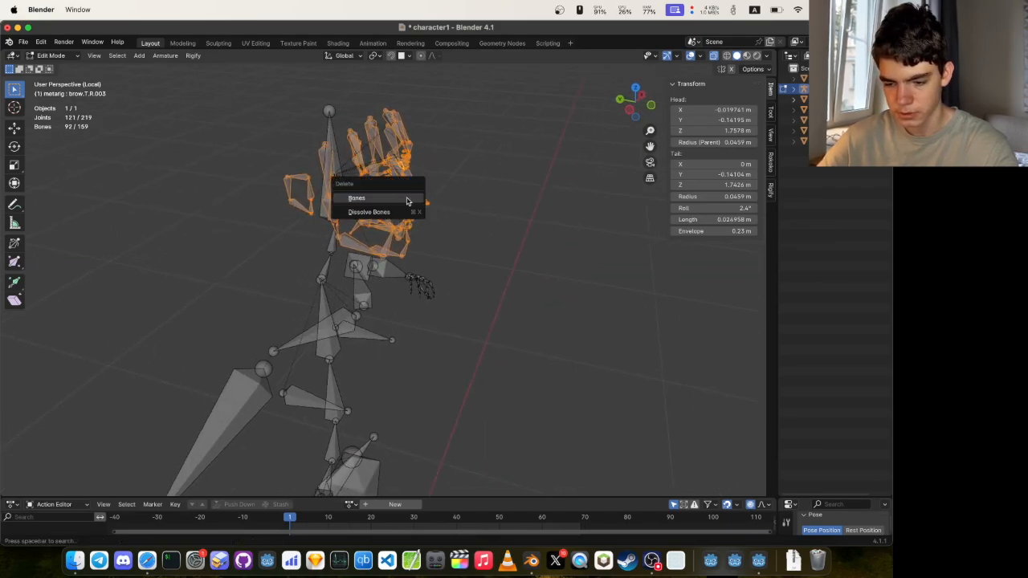
click(407, 201)
- Delete the left breast bone from the metarig
middle_drag(516, 220, 504, 186)
click(390, 318)
key(x)
click(386, 328)
- Select the left and right pelvis bones at the base of the spine and delete them
shift+middle_drag(470, 322, 457, 271)
click(389, 162)
key(x)
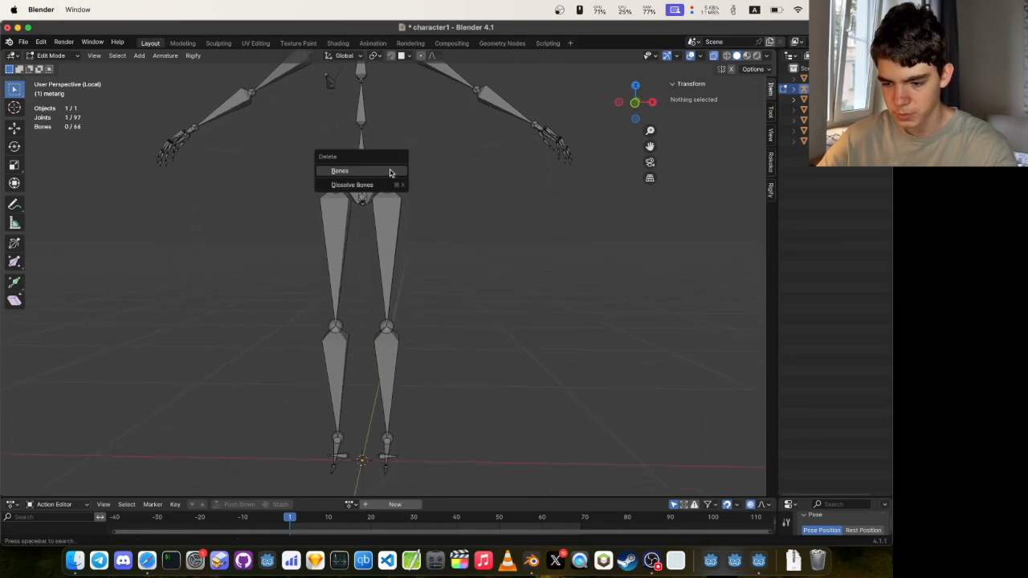
key(Escape)
shift+click(329, 163)
key(x)
key(Escape)
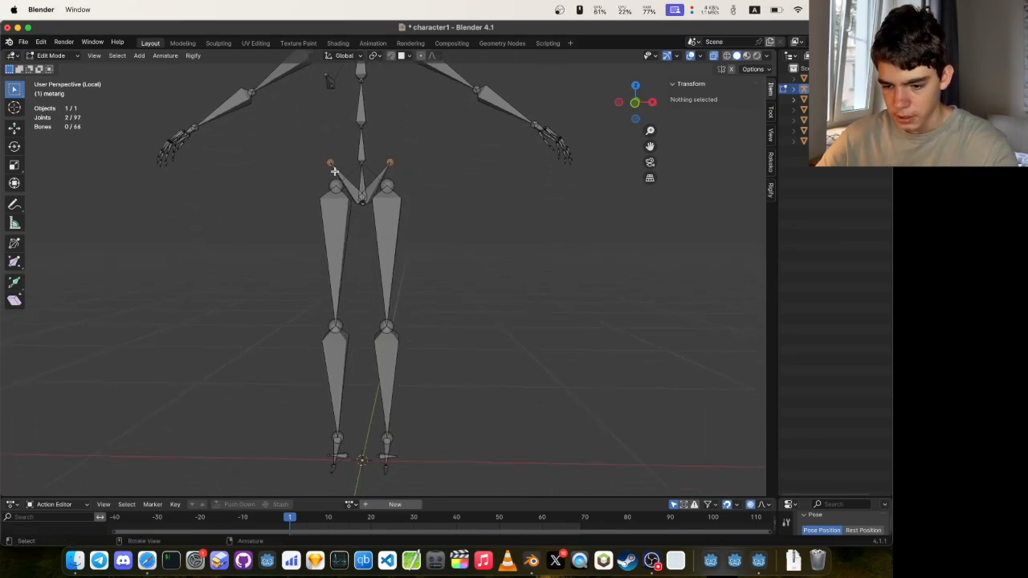
click(362, 176)
key(x)
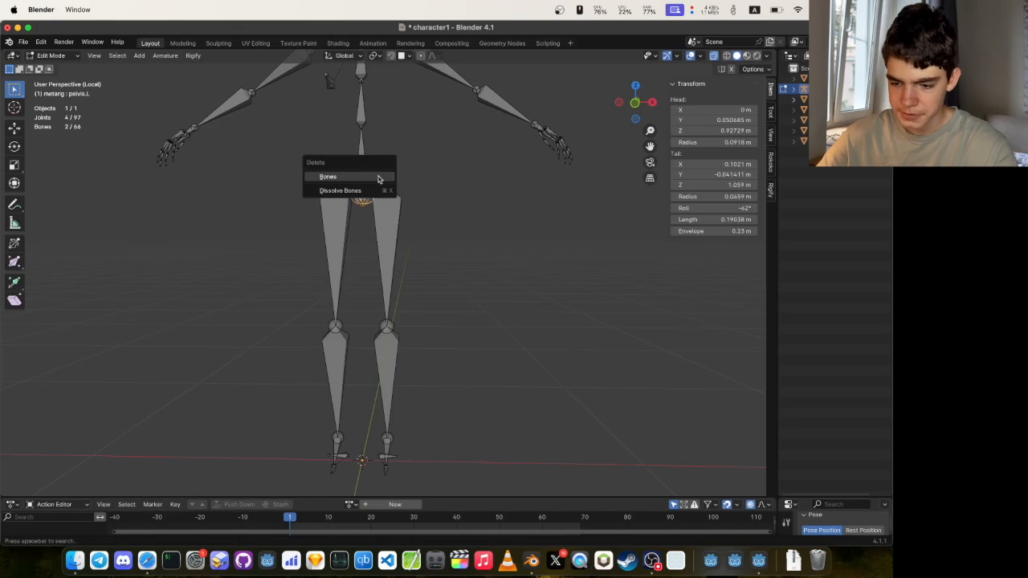
click(377, 175)
- Delete the remaining right breast bone
click(329, 85)
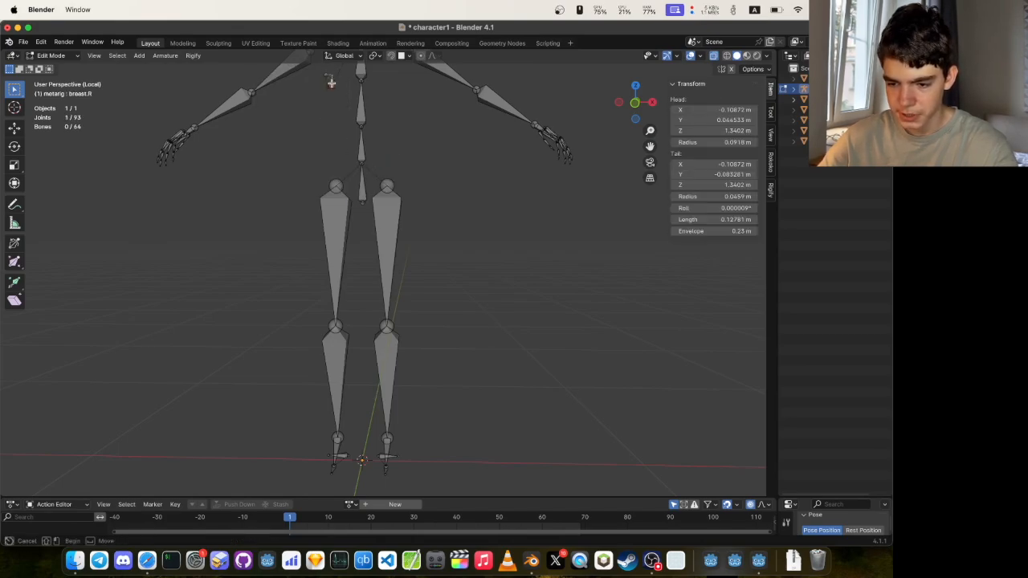
key(x)
click(340, 90)
- Delete the heel bones at the metarig's feet and save the file
middle_drag(421, 193, 451, 258)
click(450, 383)
key(x)
click(446, 386)
key(super+s)
scroll(451, 258, down, 6)
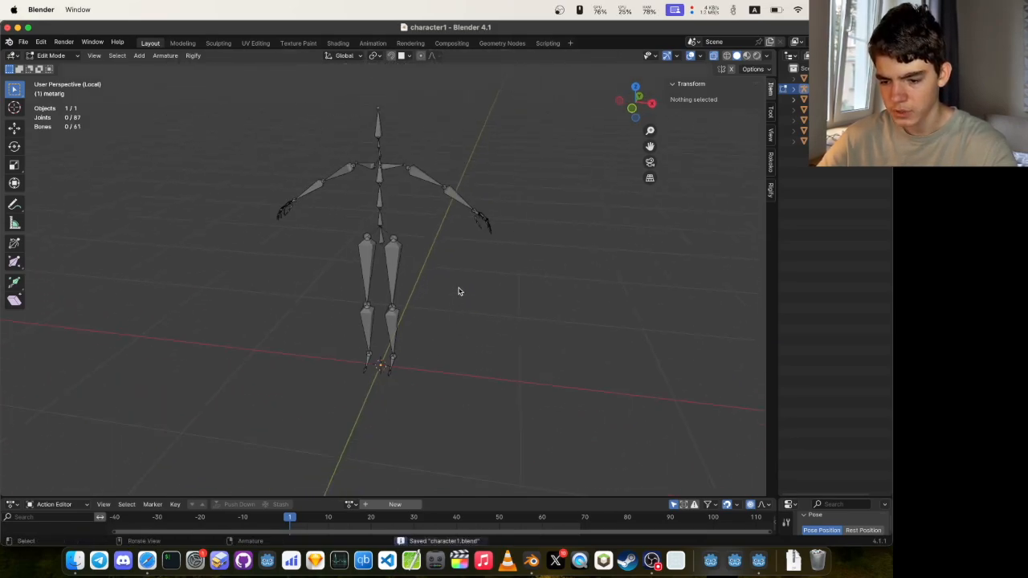
- Select all bones of the left arm and hand, and leave local view to see them through the body in X-ray
key(Tab)
key(Tab)
middle_drag(449, 298, 450, 255)
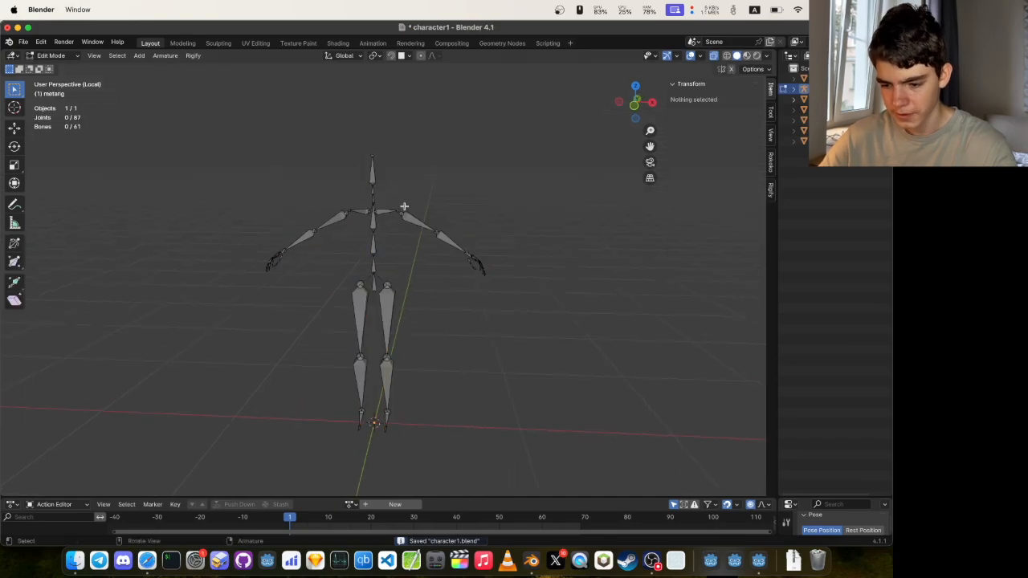
drag(404, 206, 523, 300)
key(alt+z)
key(slash)
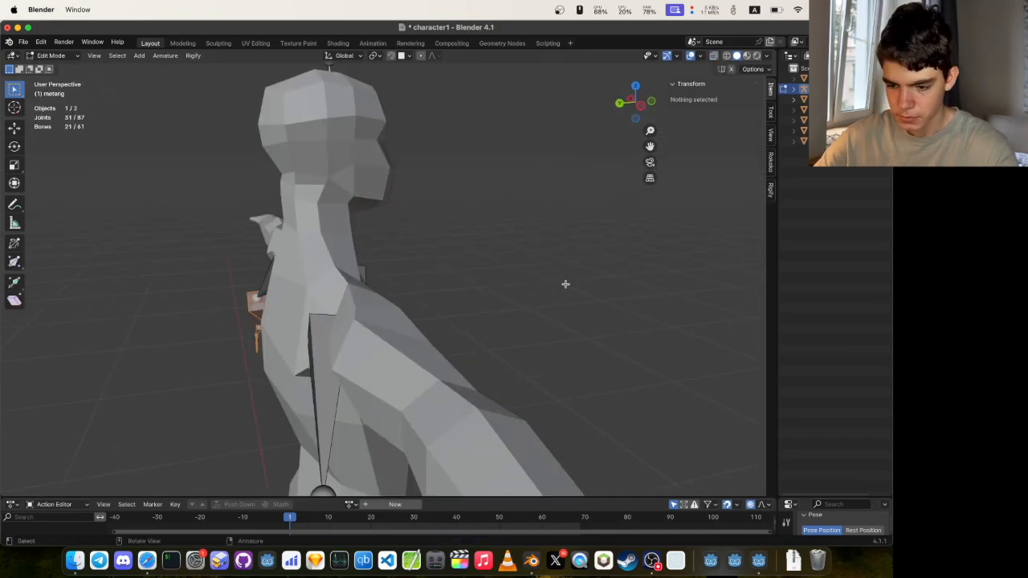
middle_drag(554, 248, 458, 259)
scroll(537, 268, down, 2)
shift+middle_drag(537, 269, 418, 255)
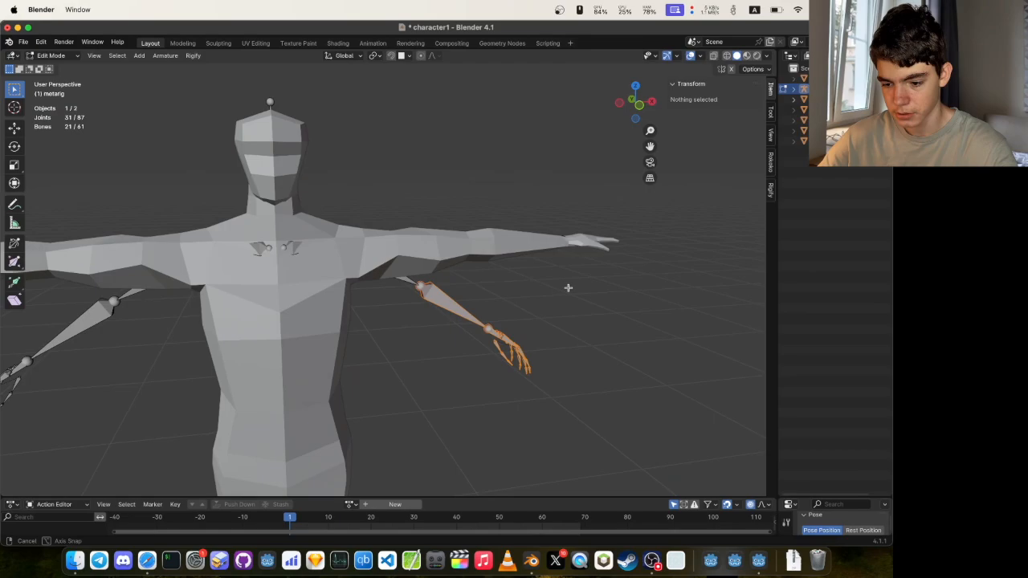
middle_drag(569, 287, 585, 289)
key(alt+z)
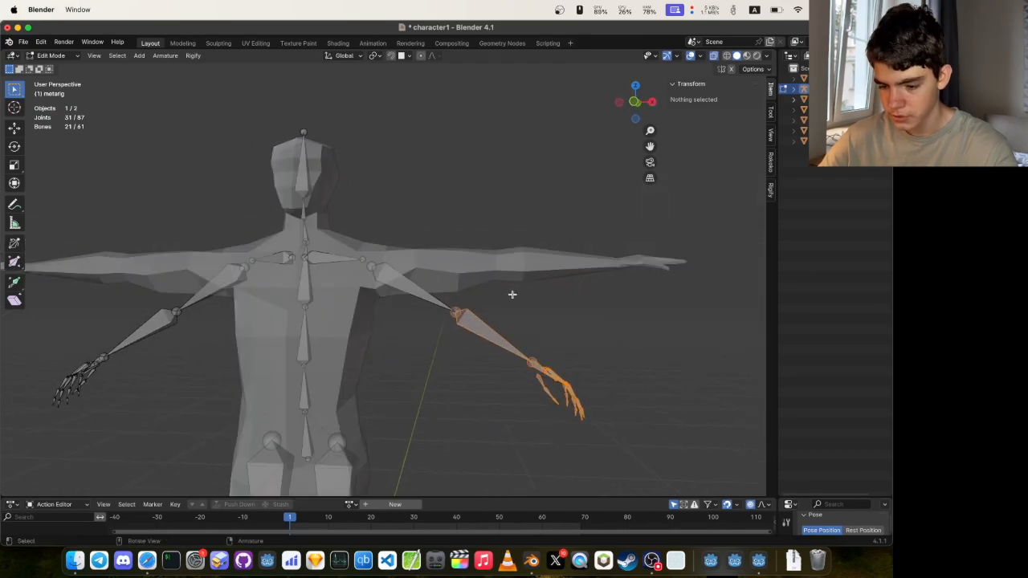
shift+click(375, 253)
- Try rotating the left arm bones about -33.8° around the global Y axis
key(r)
key(x)
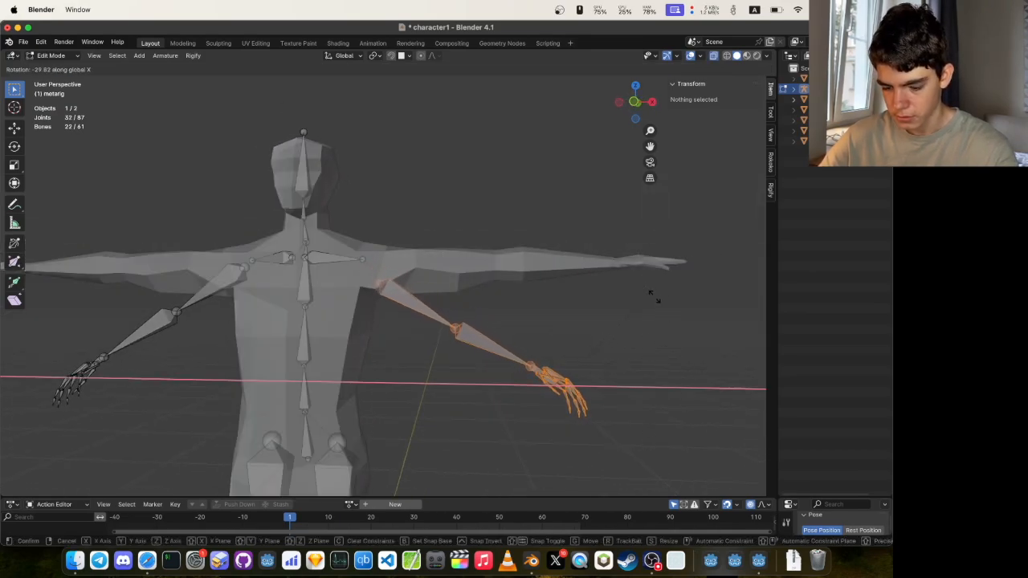
key(y)
click(604, 334)
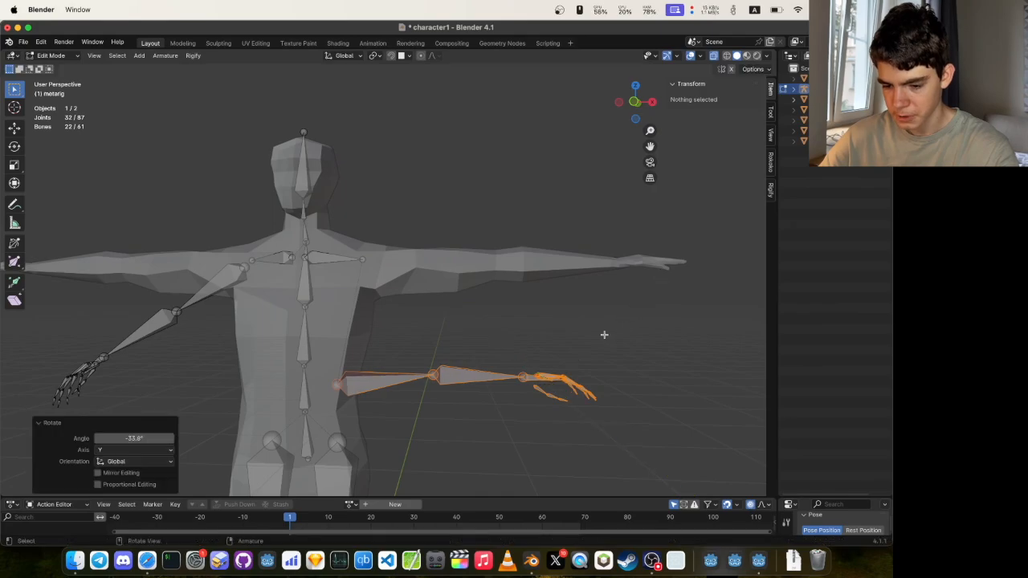
key(super+z)
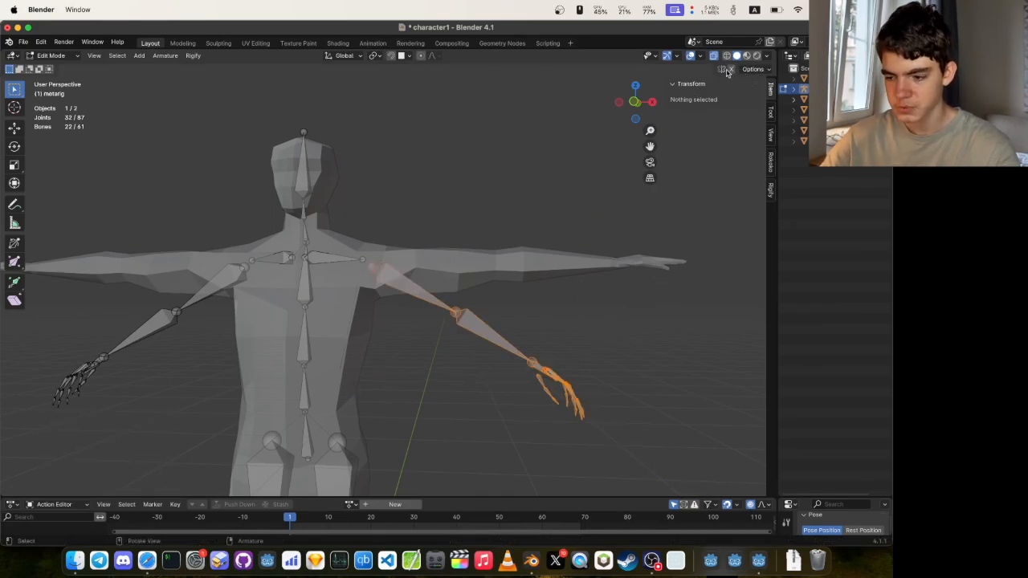
- With X-axis mirroring on, rotate the arm bones about -30.8° around Y and move them about 0.151 m in X and 0.297 m in Z
shift+middle_drag(547, 319, 486, 276)
key(r)
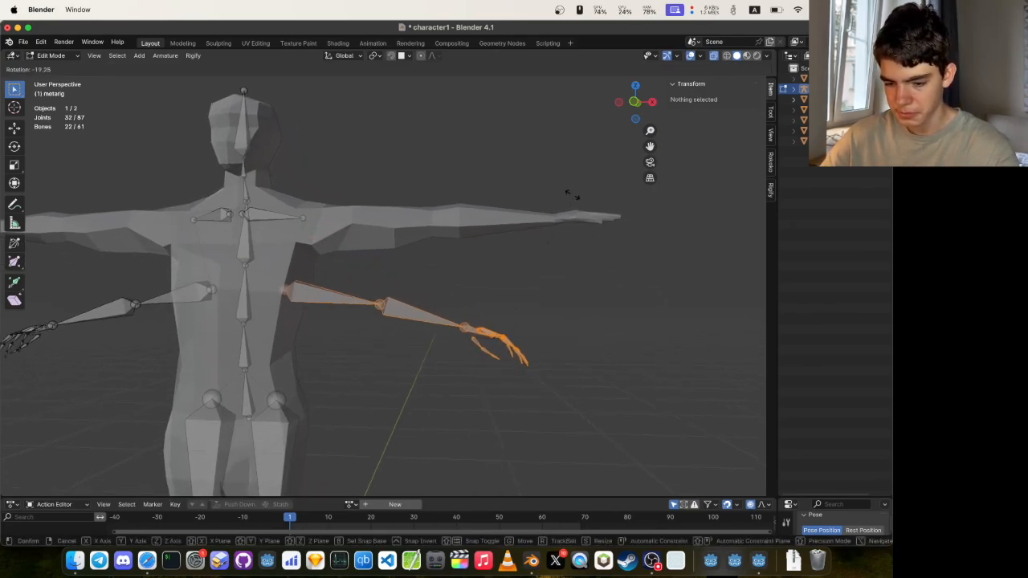
key(x)
key(y)
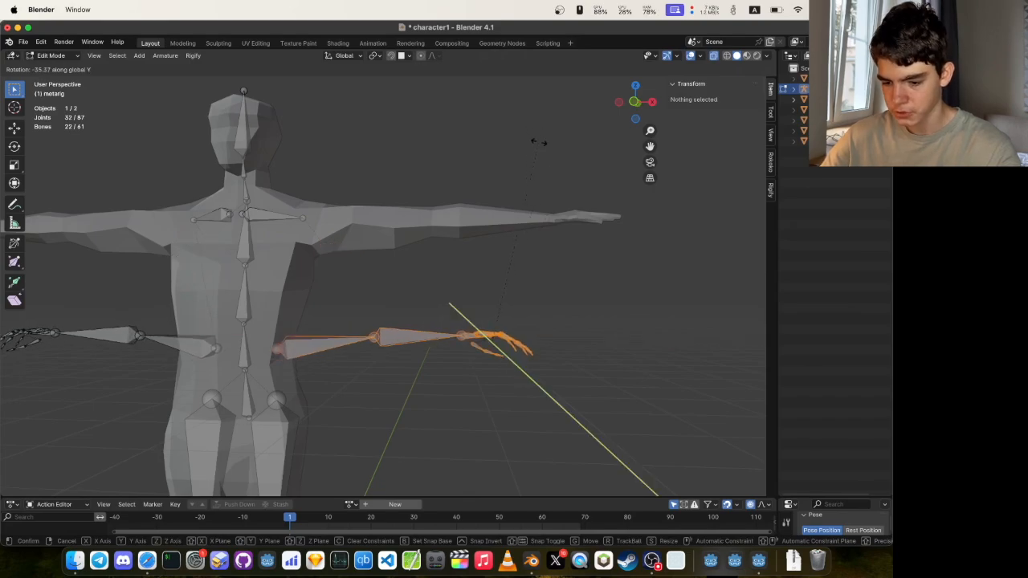
click(549, 172)
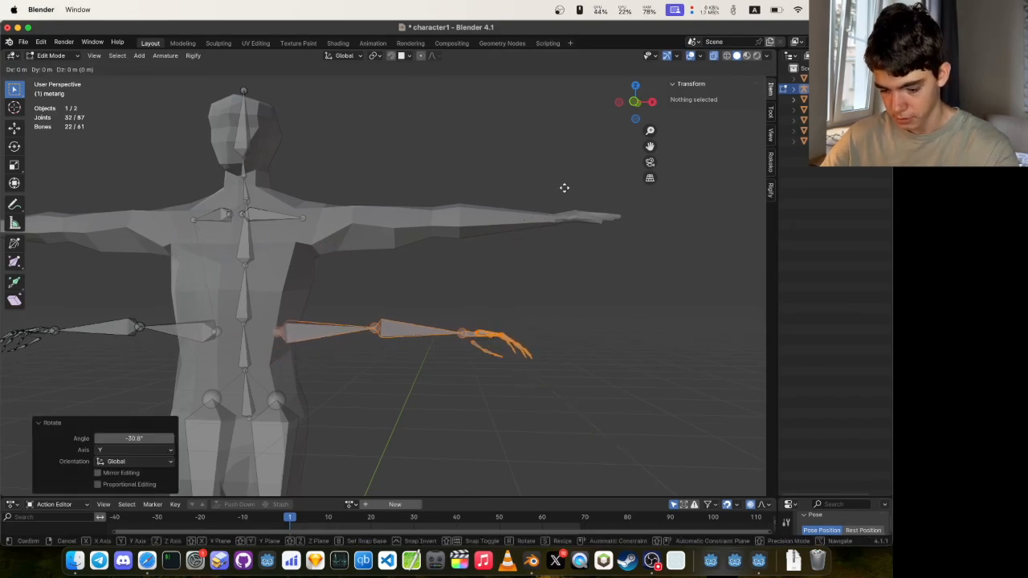
key(shift+y)
click(623, 67)
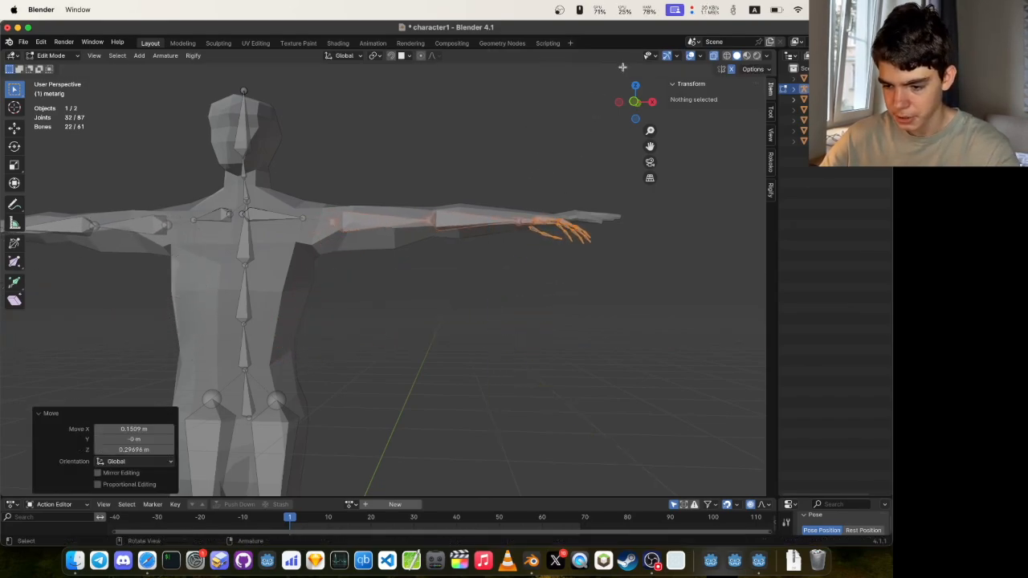
- Return to Object Mode and parent the Player body mesh to the metarig using Armature Deform With Automatic Weights
click(373, 192)
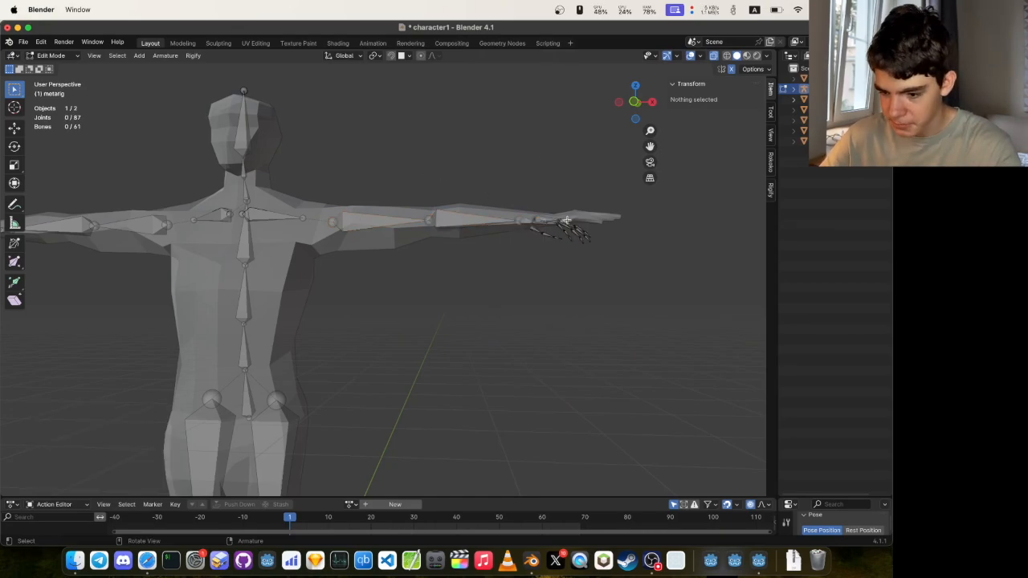
middle_drag(568, 221, 412, 365)
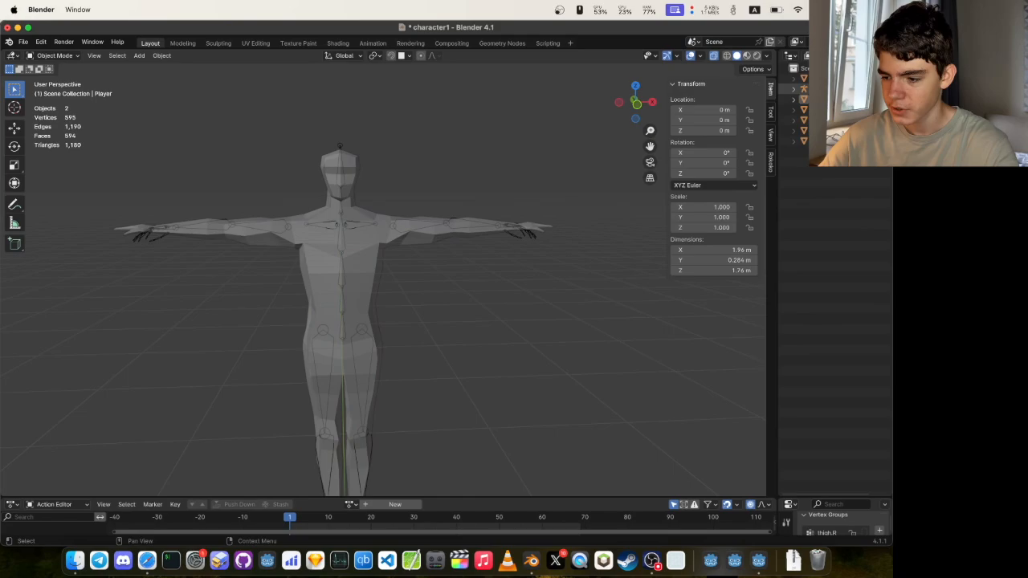
click(803, 99)
super+click(803, 89)
key(super+p)
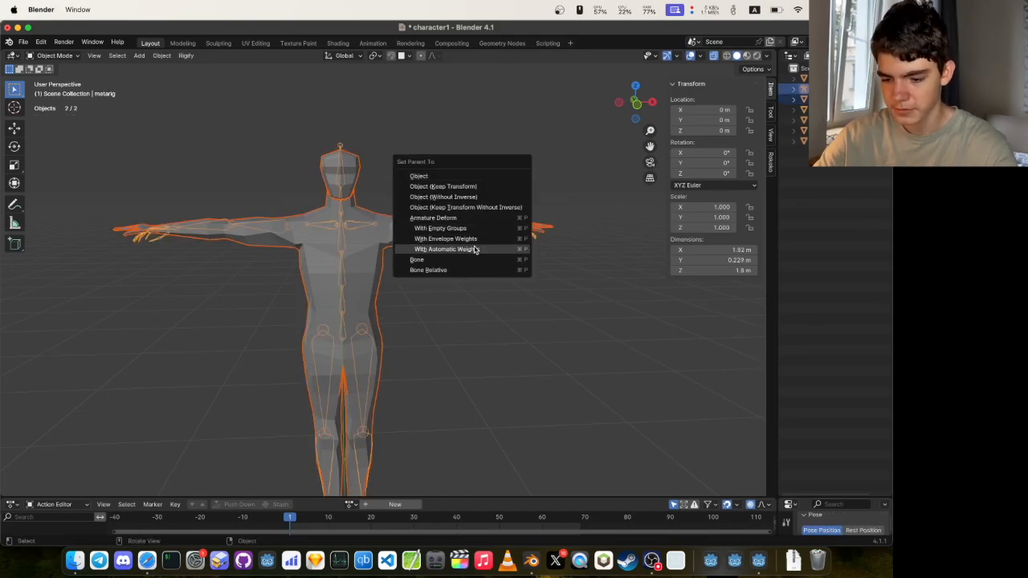
click(447, 249)
click(492, 255)
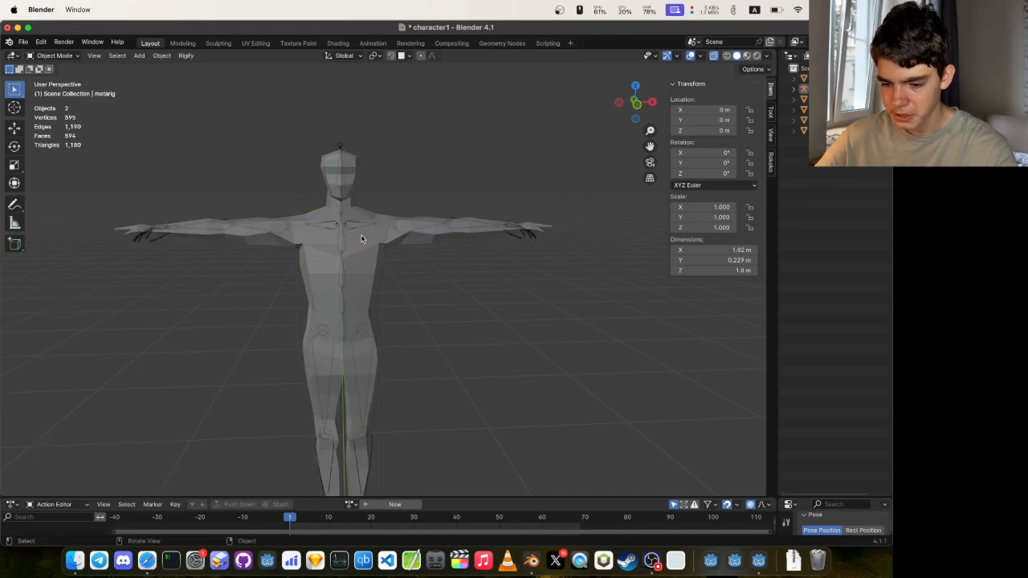
- Put the metarig into Pose Mode and try rotating the left upper arm bone about 31.8° to test the deformation
click(357, 229)
click(528, 233)
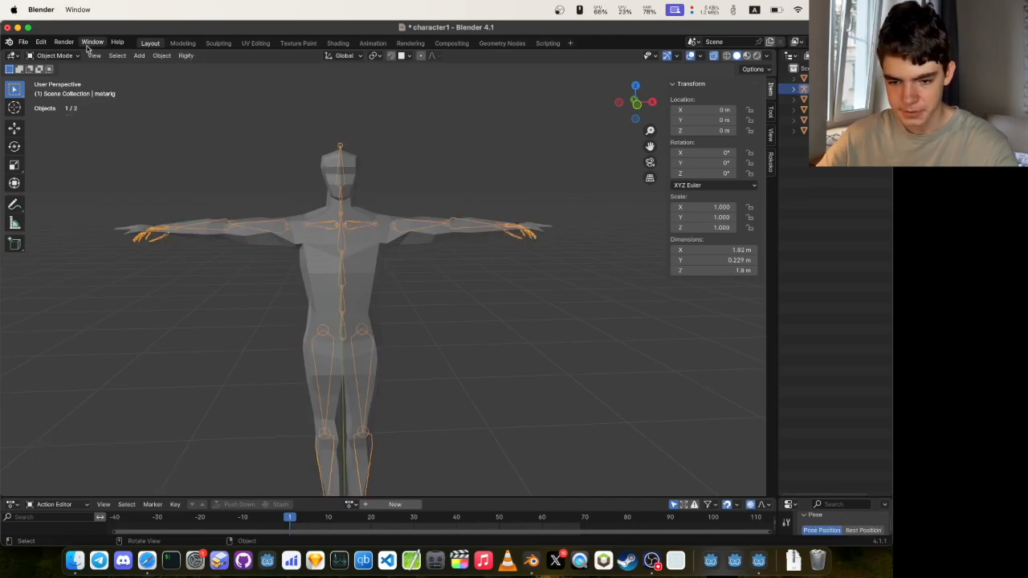
click(53, 56)
click(50, 90)
click(407, 233)
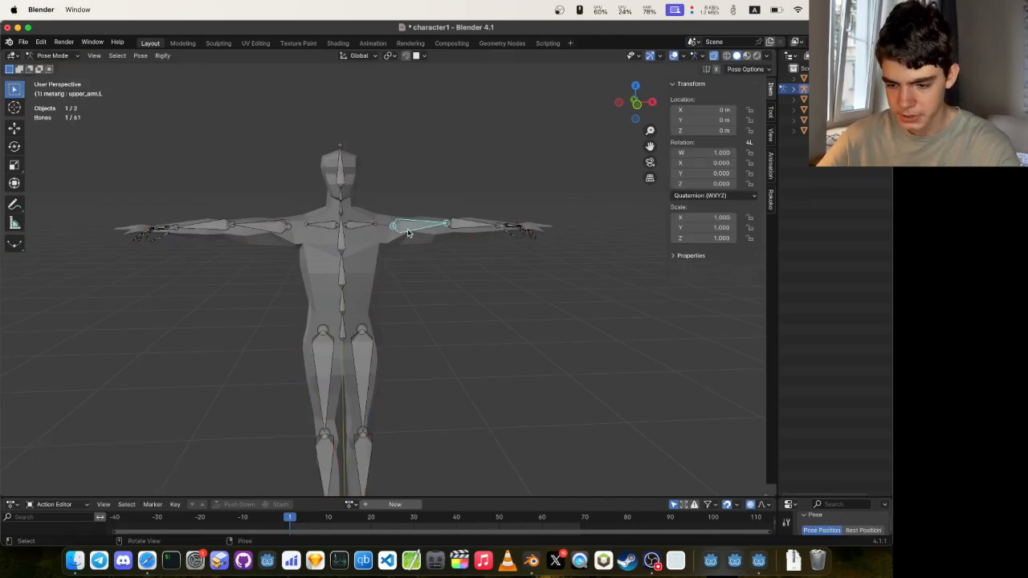
key(r)
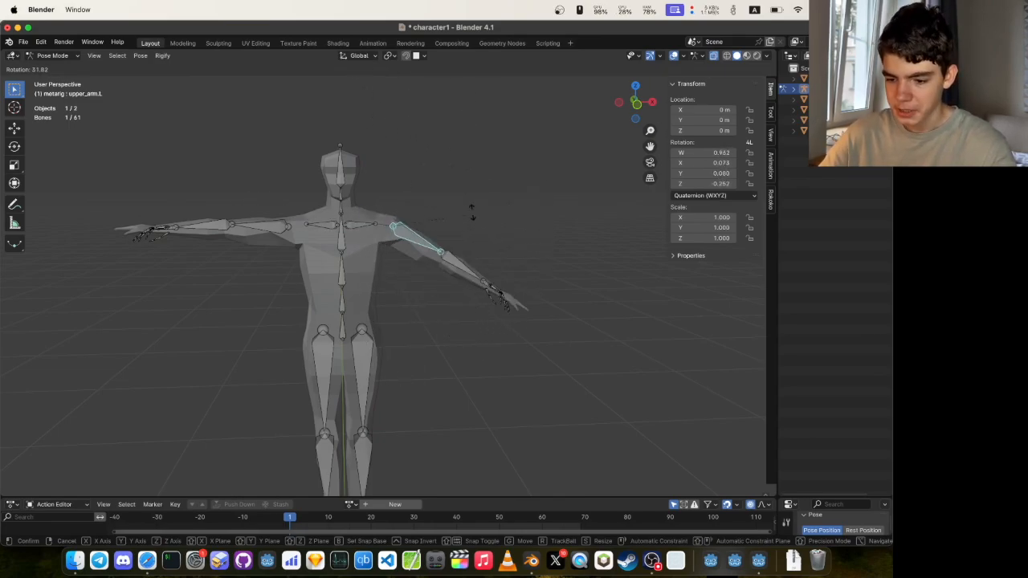
key(Escape)
- Try bending the torso by rotating the spine.002 bone about -54.7° in the view, and undo it
middle_drag(527, 179, 356, 265)
click(355, 265)
key(r)
click(345, 138)
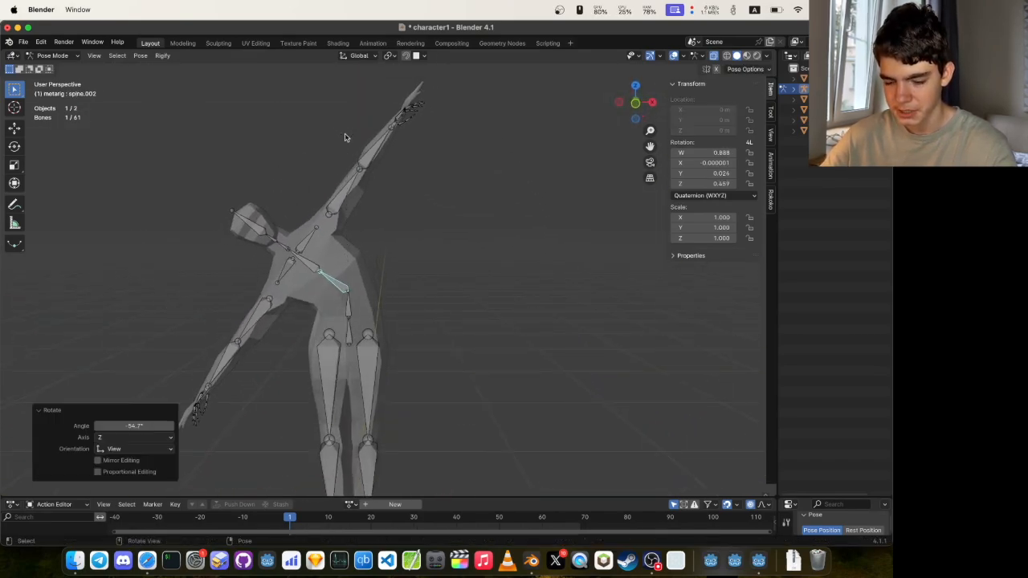
key(ctrl+z)
- Try rotating the spine.003 bone about 50.7° and spine.002 about 31.7°, and reset both to the rest pose
click(348, 238)
key(r)
click(506, 270)
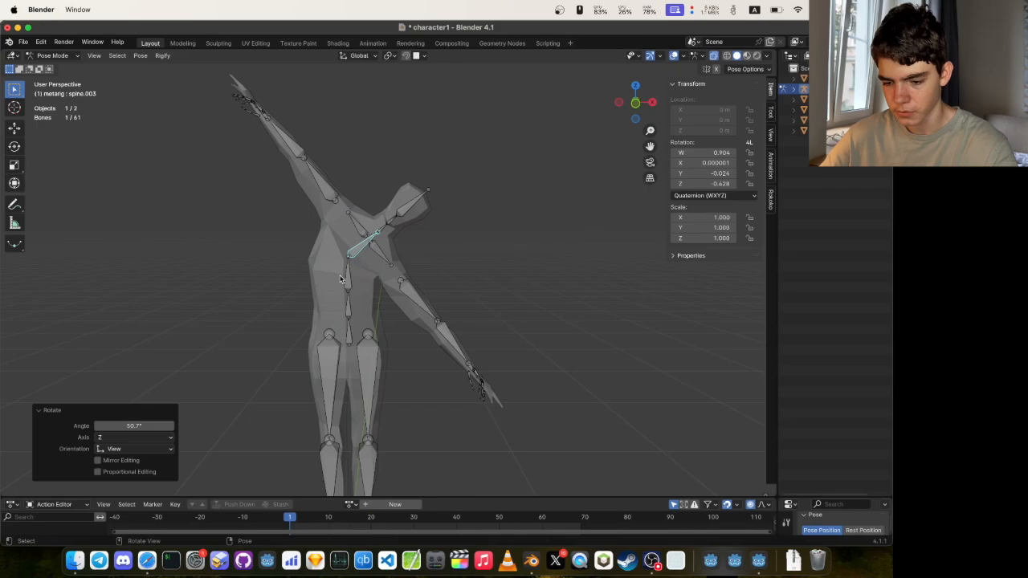
key(alt+a)
click(348, 276)
key(r)
click(495, 250)
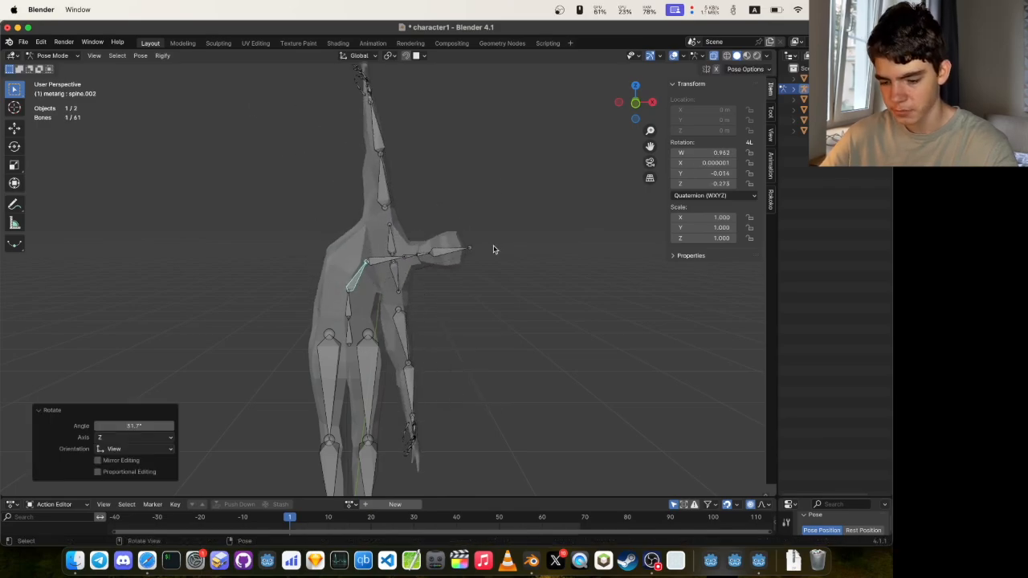
key(ctrl+z)
key(ctrl+z)
key(alt+r)
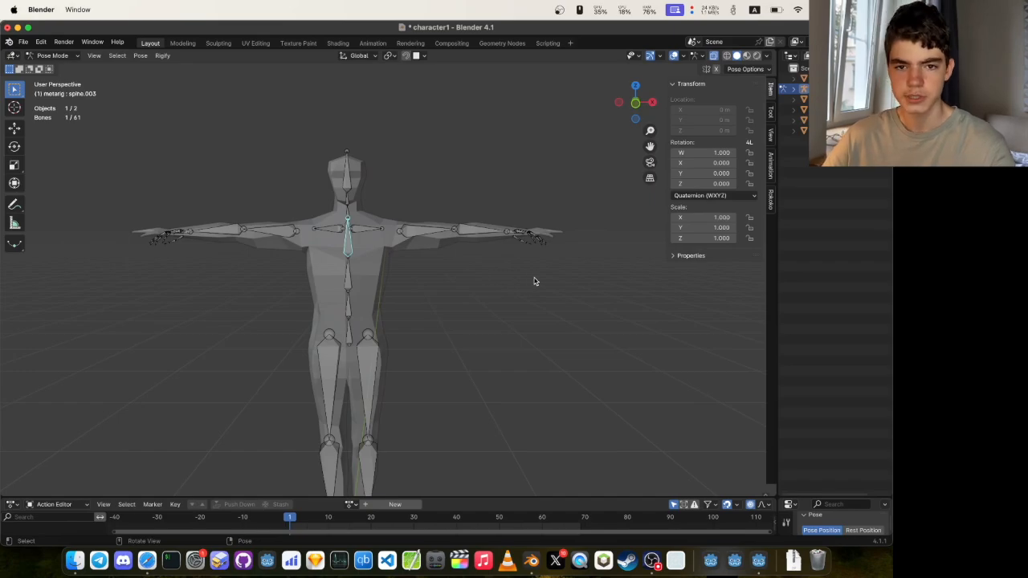
middle_drag(556, 215, 552, 259)
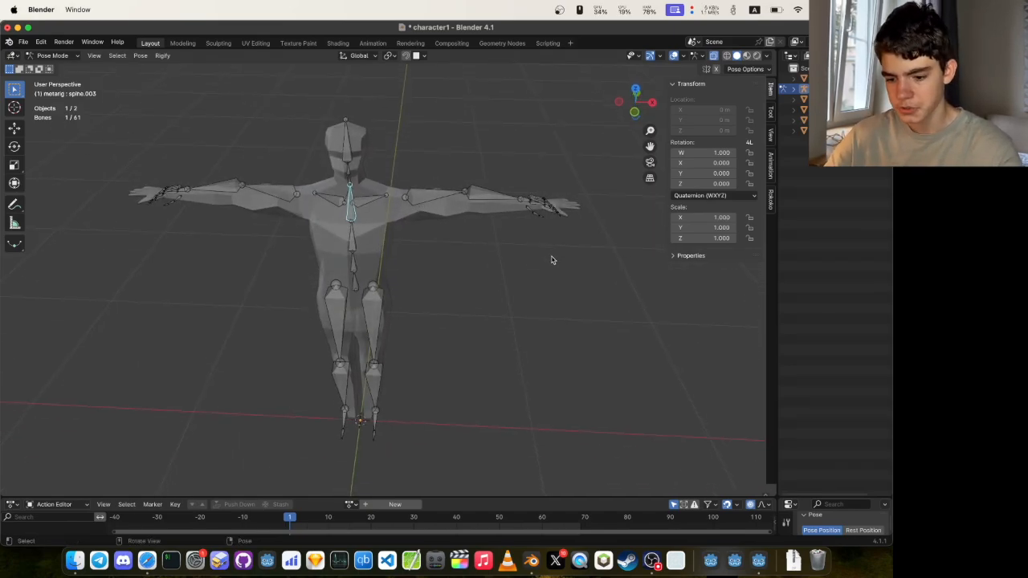
- Bring the updated character1.blend from the Player folder into the animations-test project in Godot
click(74, 560)
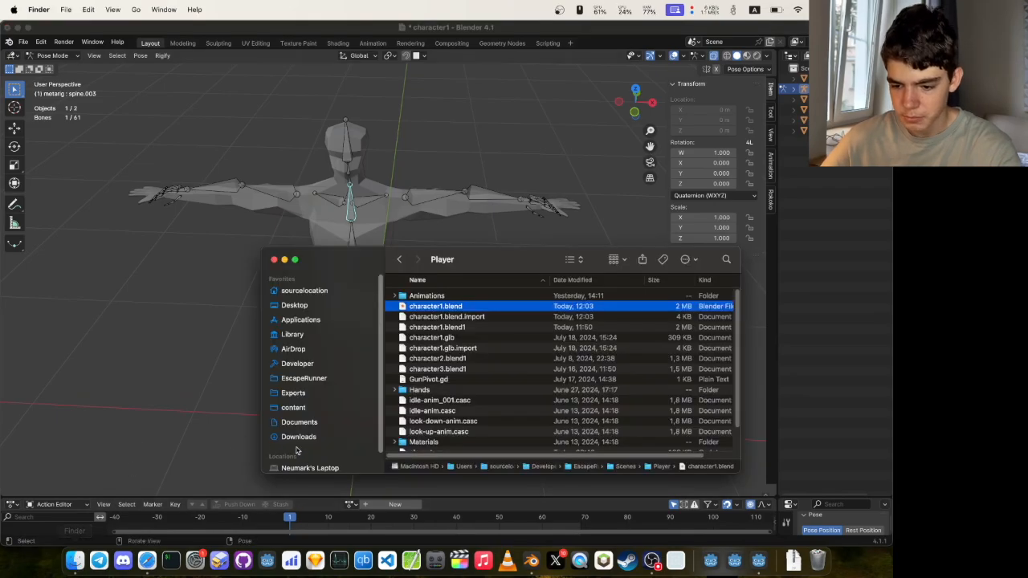
click(268, 560)
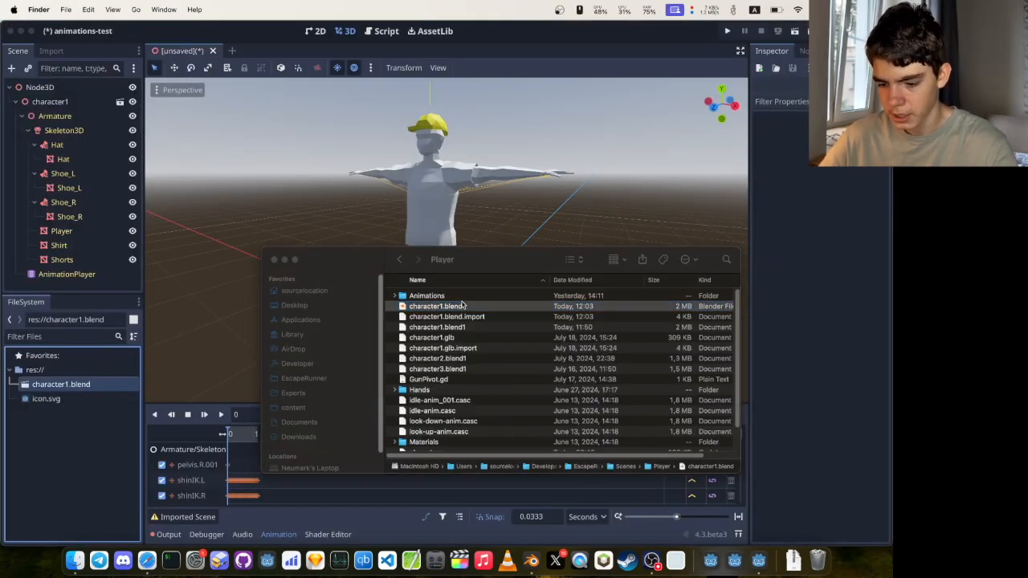
click(190, 369)
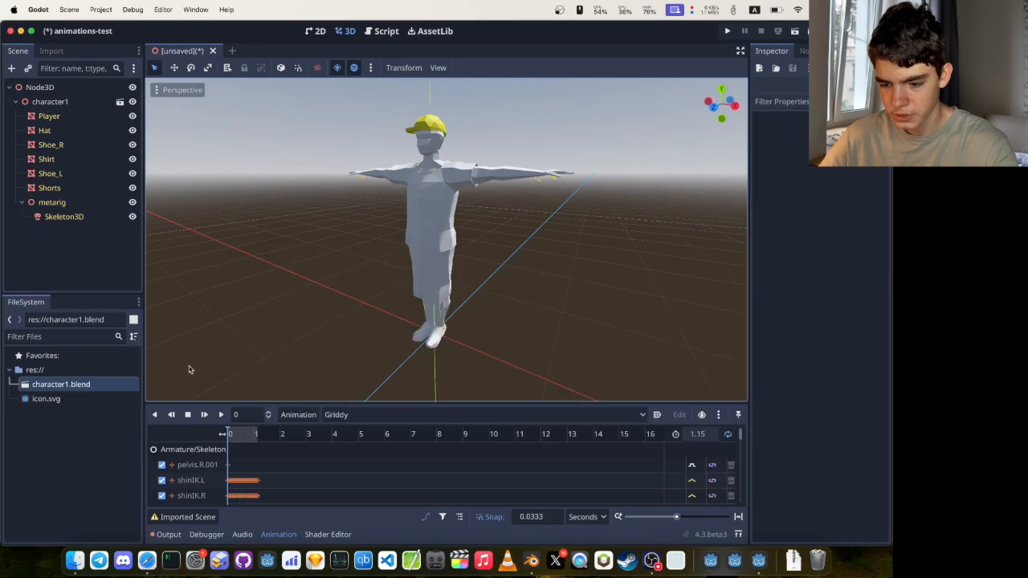
- Open the advanced import settings of character1.blend and select the Skeleton3D node under metarig
click(70, 387)
double_click(69, 387)
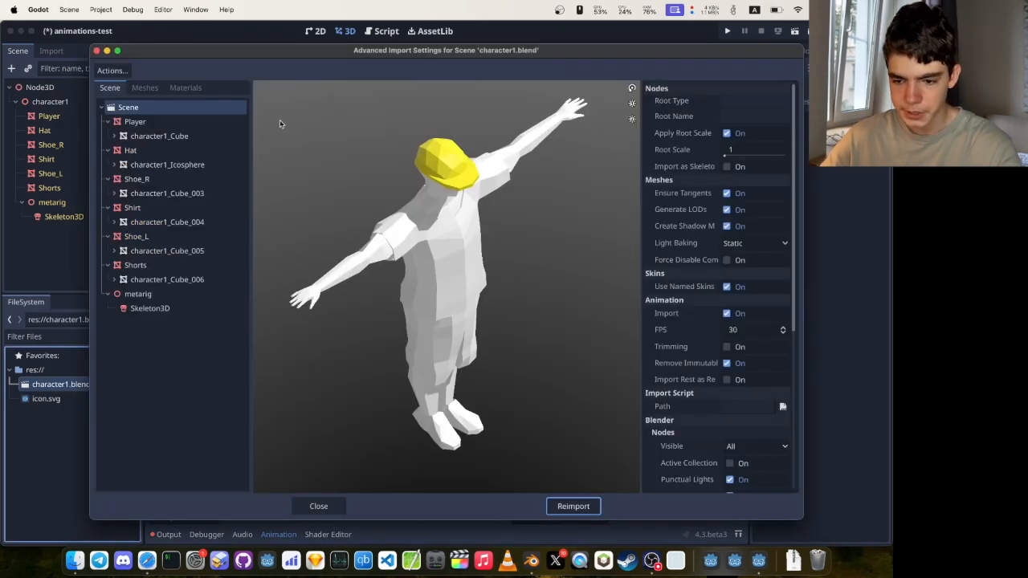
click(157, 310)
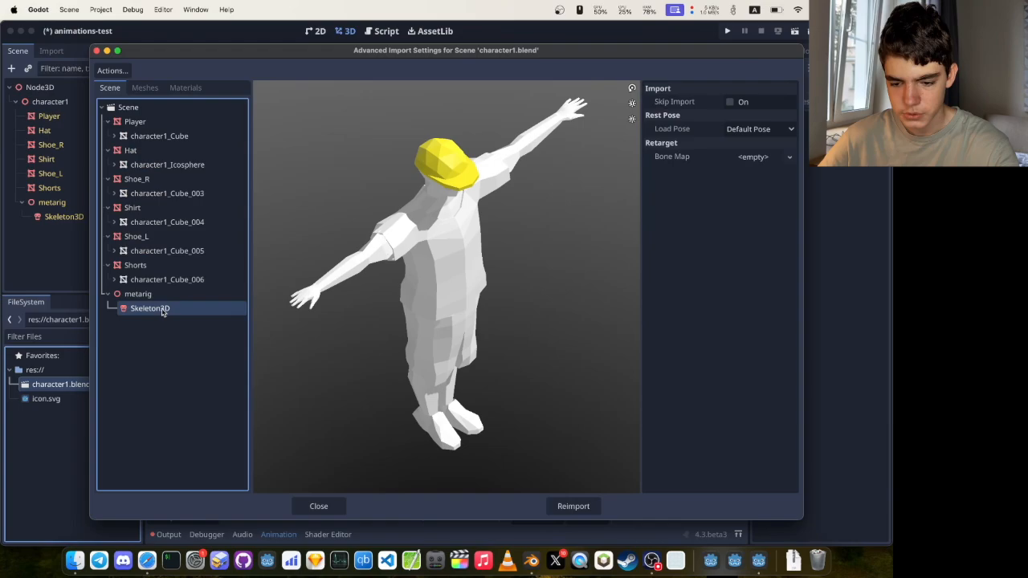
- Create a new BoneMap for retargeting the skeleton and give it a new SkeletonProfileHumanoid profile
click(743, 160)
click(757, 172)
click(761, 159)
click(762, 175)
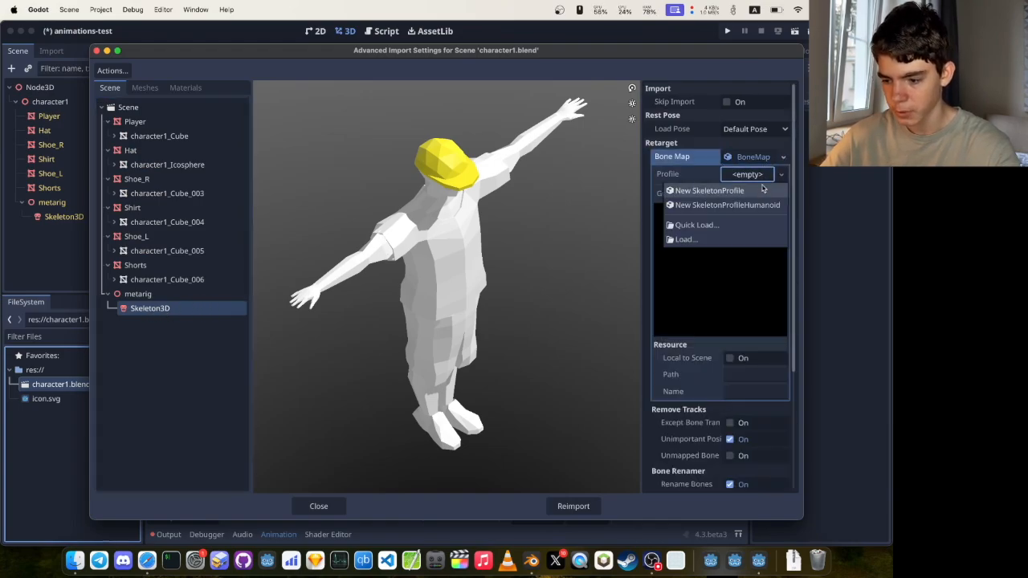
click(763, 206)
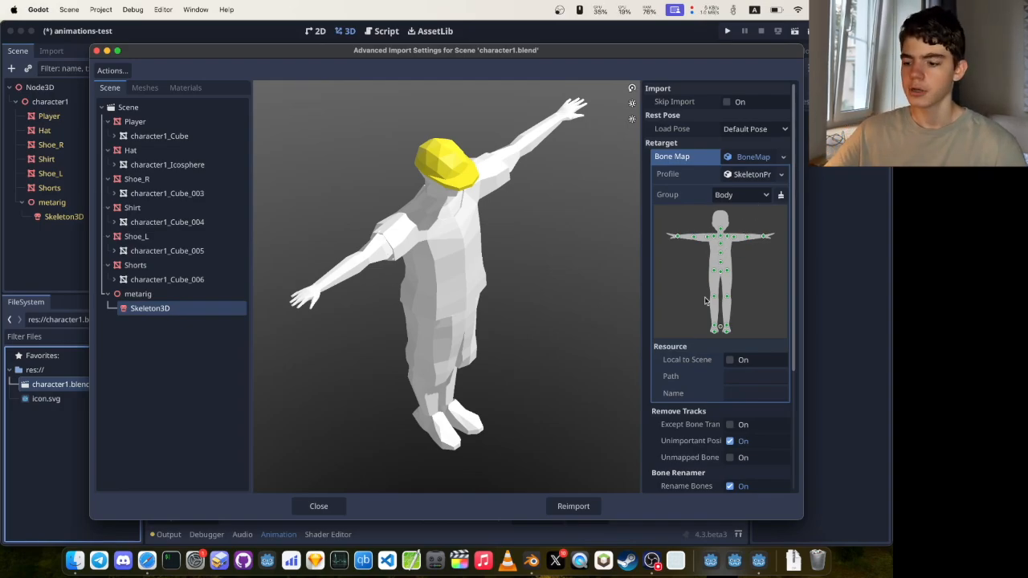
- Check the bone assignments in the bone map's Body, Face and LeftHand groups, including the left upper arm and left thumb metacarpal
click(749, 195)
click(748, 206)
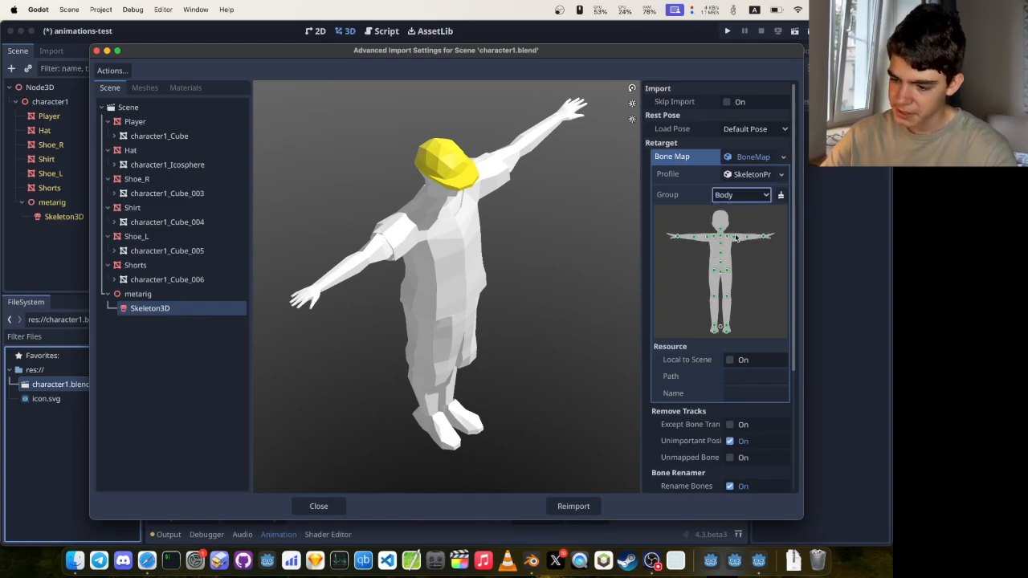
click(734, 238)
click(739, 196)
click(734, 226)
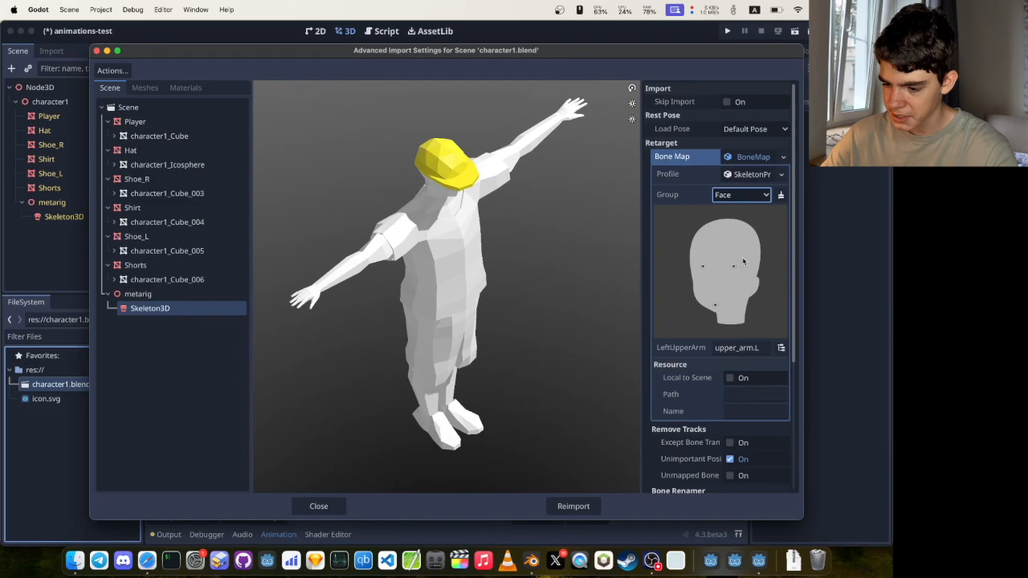
click(739, 197)
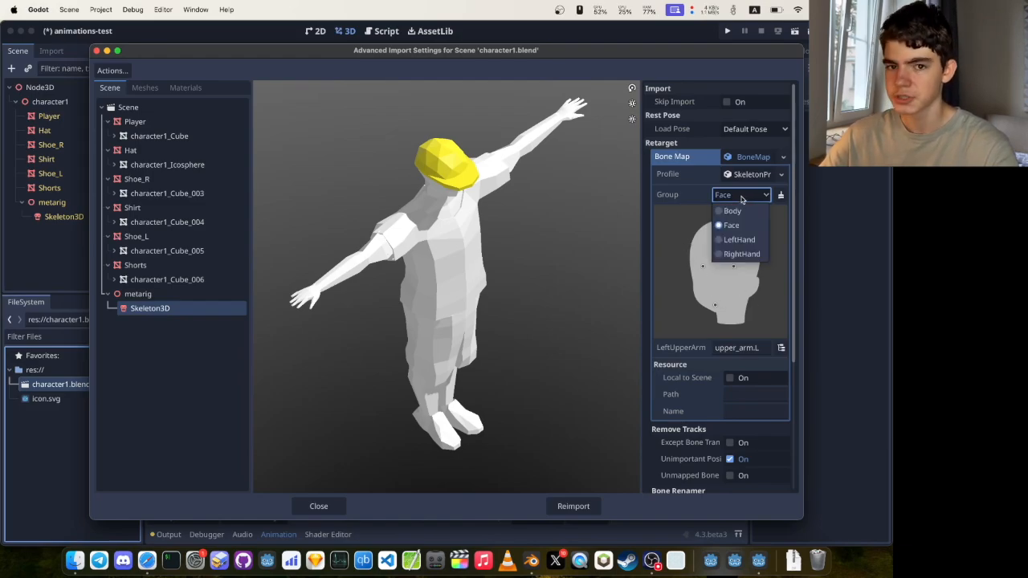
click(739, 240)
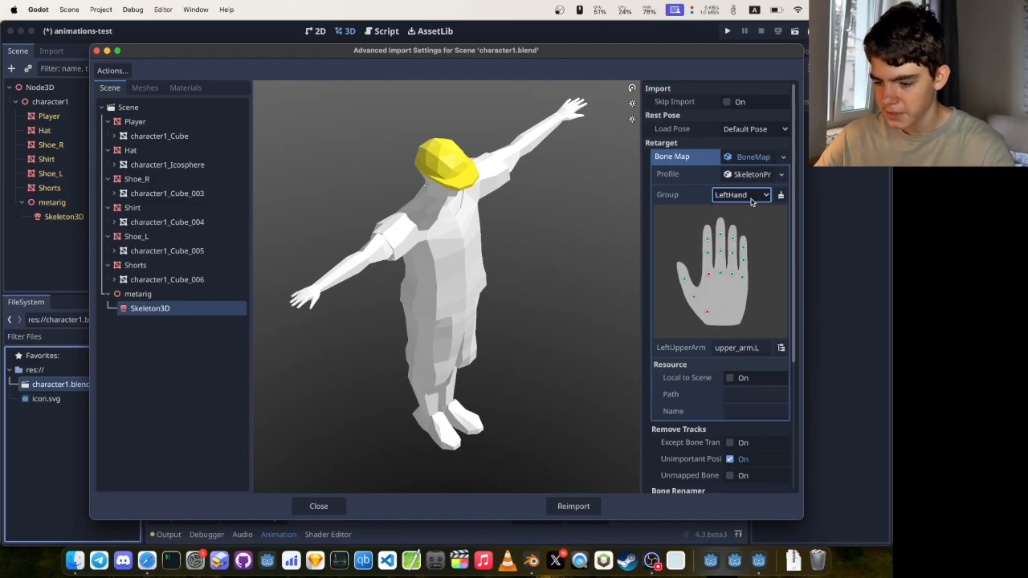
click(709, 274)
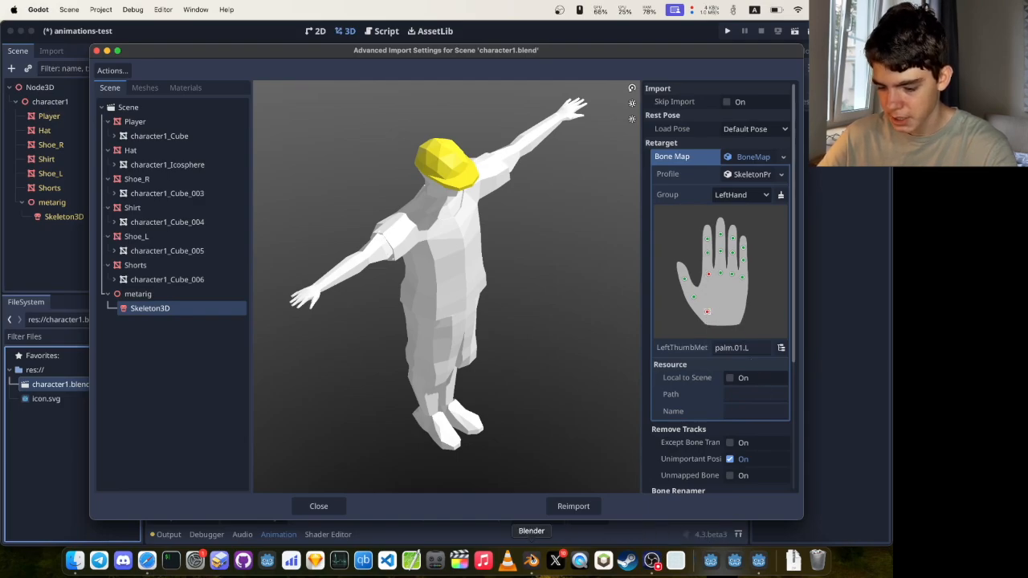
- Switch to Blender and frame the metarig's left hand bones to compare them with the bone map in Godot
click(531, 561)
drag(577, 185, 543, 215)
key(grave)
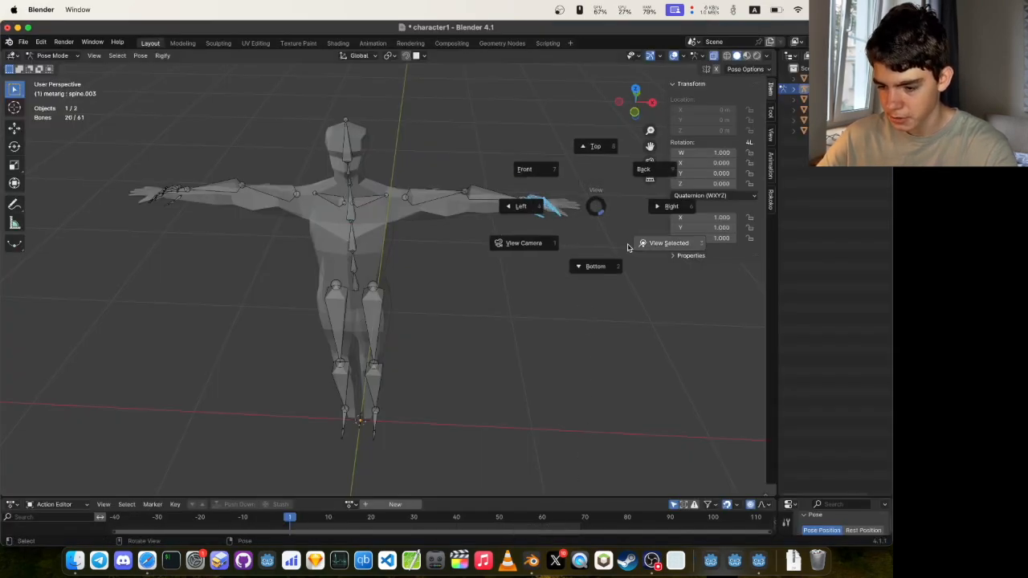
click(667, 243)
key(super+Tab)
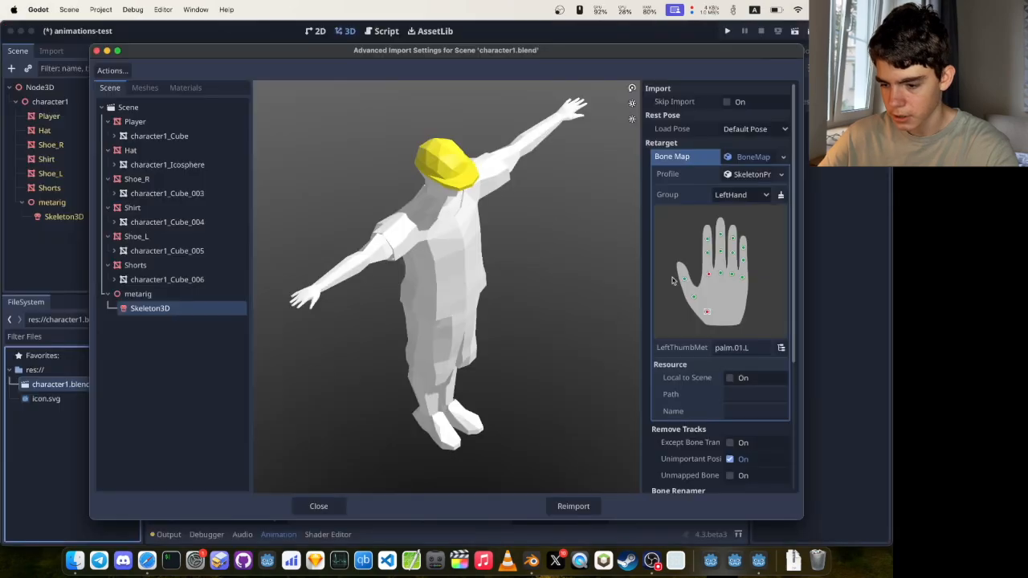
- Check the bone map's RightHand group and reimport character1.blend with the humanoid retargeting
click(730, 195)
click(735, 254)
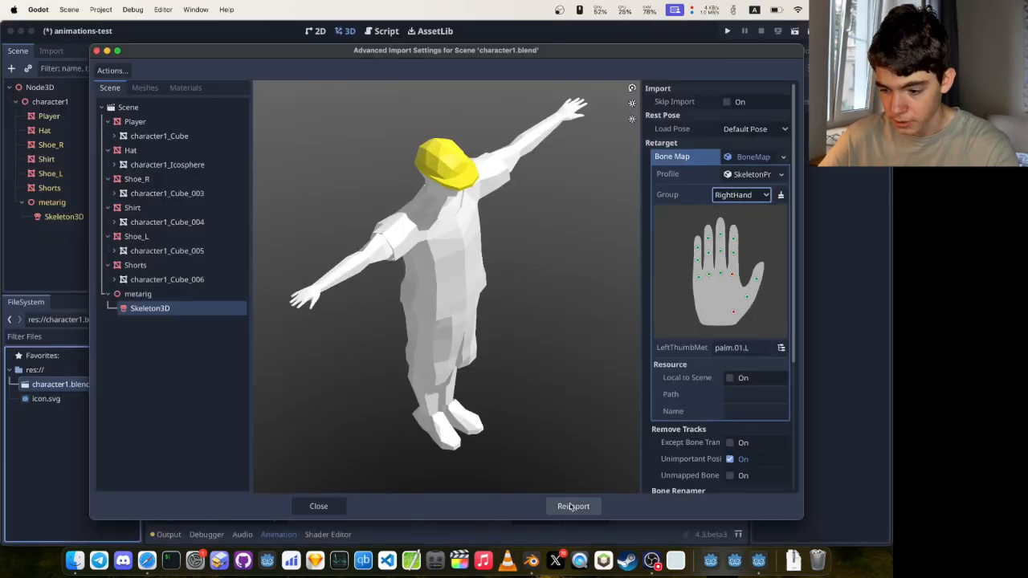
click(572, 506)
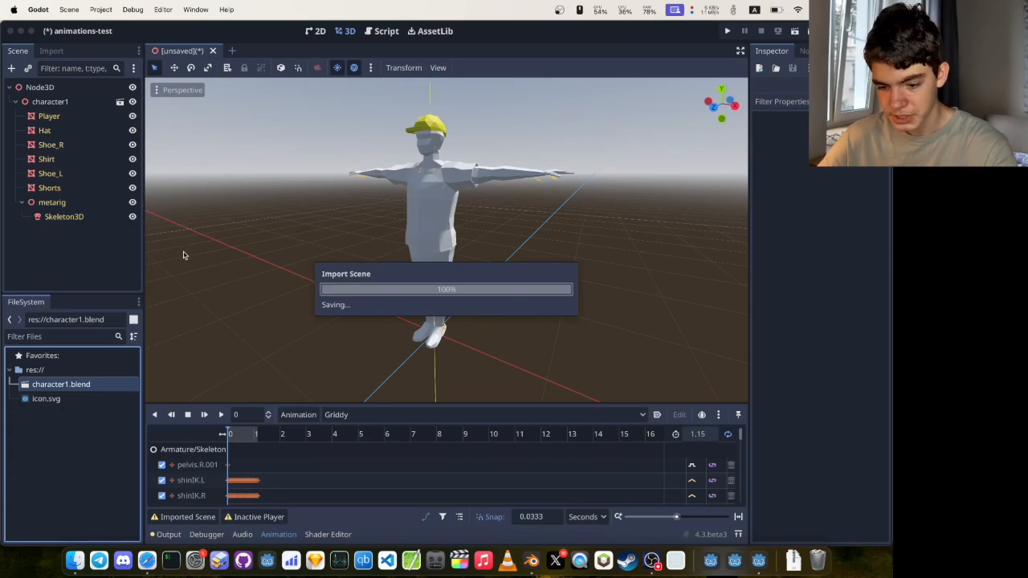
- Reopen the animations-test project in Godot and start a new scene with a 3D root node
key(super+Tab)
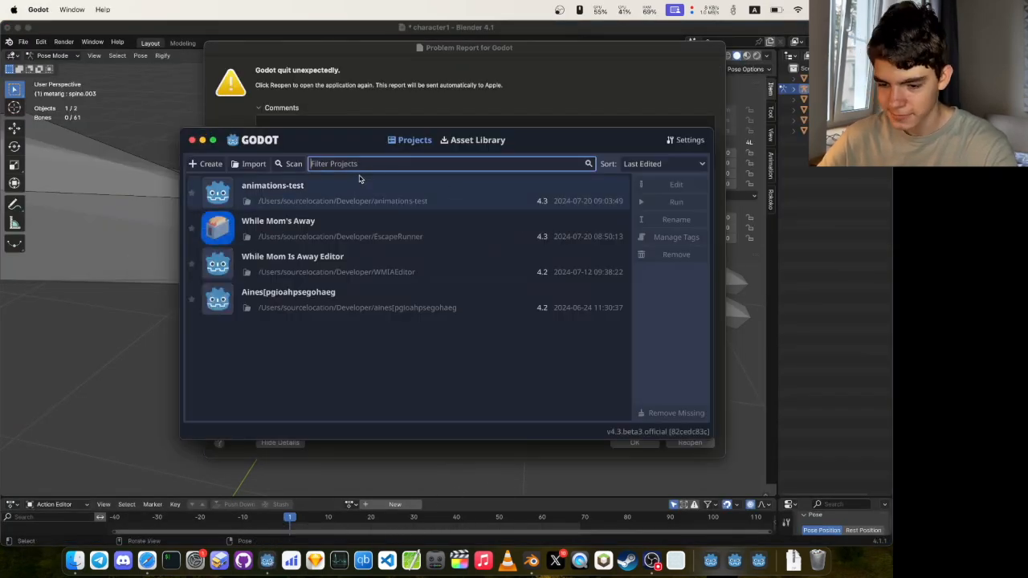
double_click(360, 198)
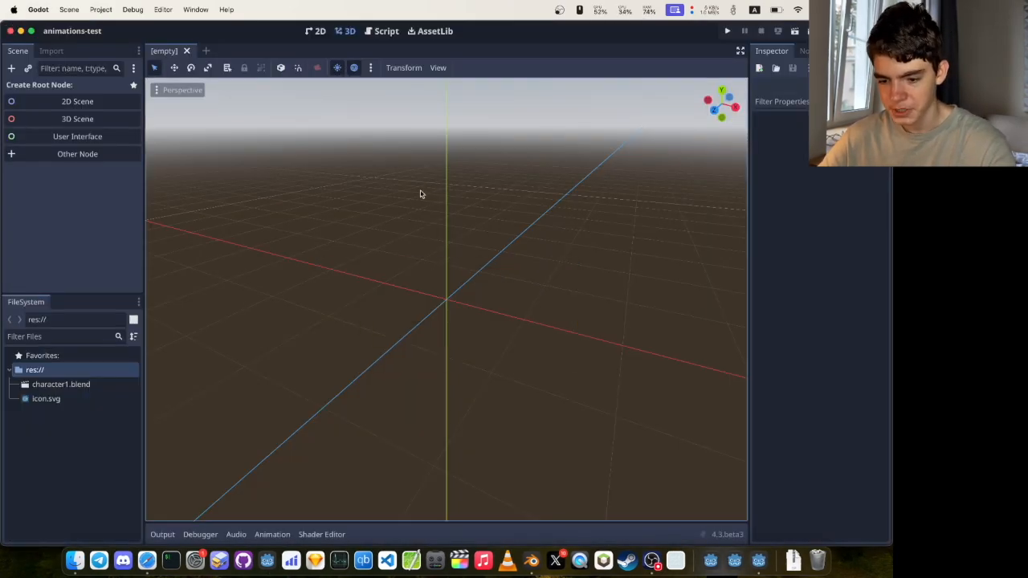
click(77, 119)
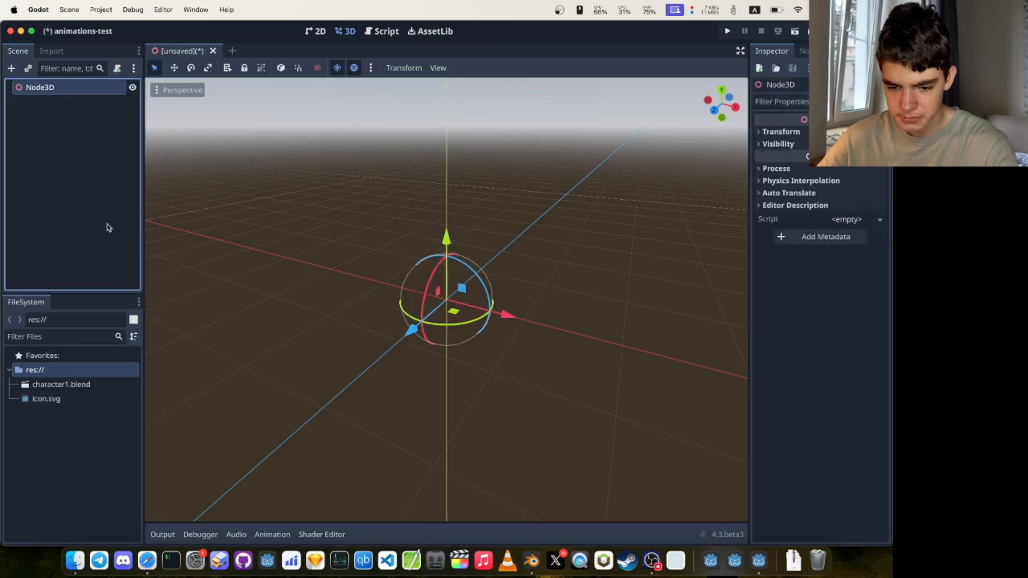
- Instance character1.blend under the Node3D root and make its children editable
drag(68, 385, 71, 89)
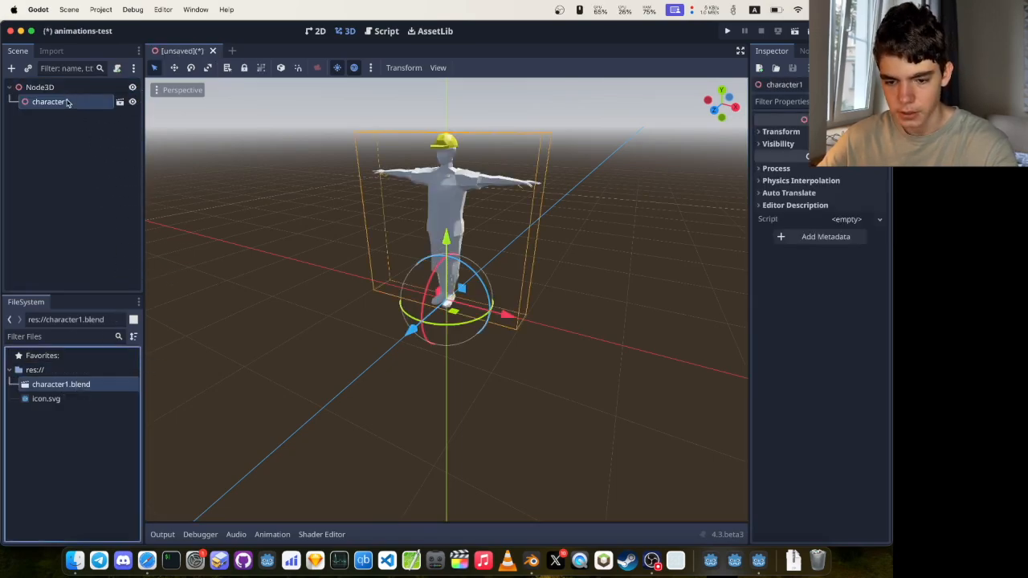
right_click(64, 103)
click(113, 384)
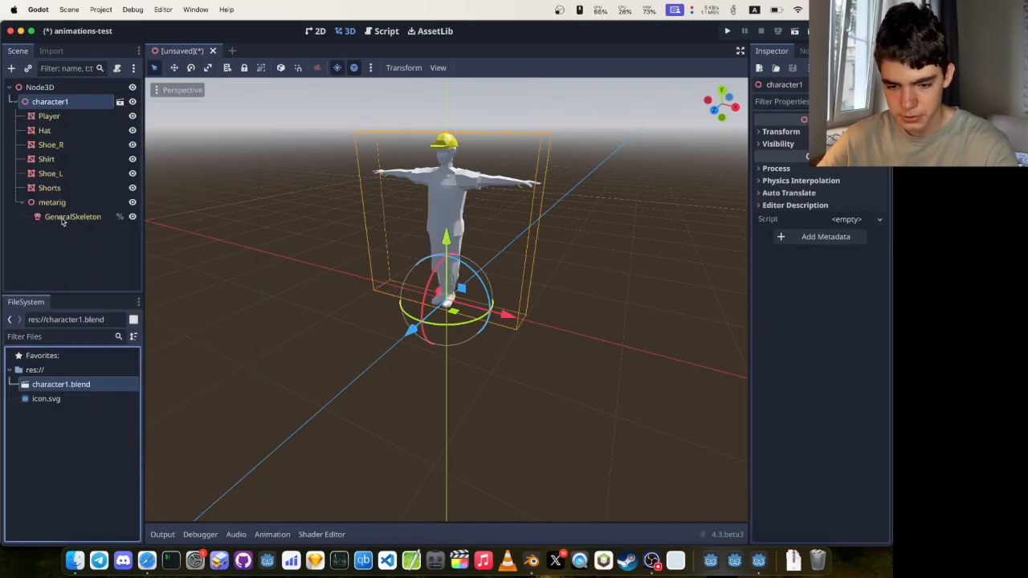
- Select the GeneralSkeleton node and examine its retargeted bone hierarchy down to the left-hand finger bones
click(73, 217)
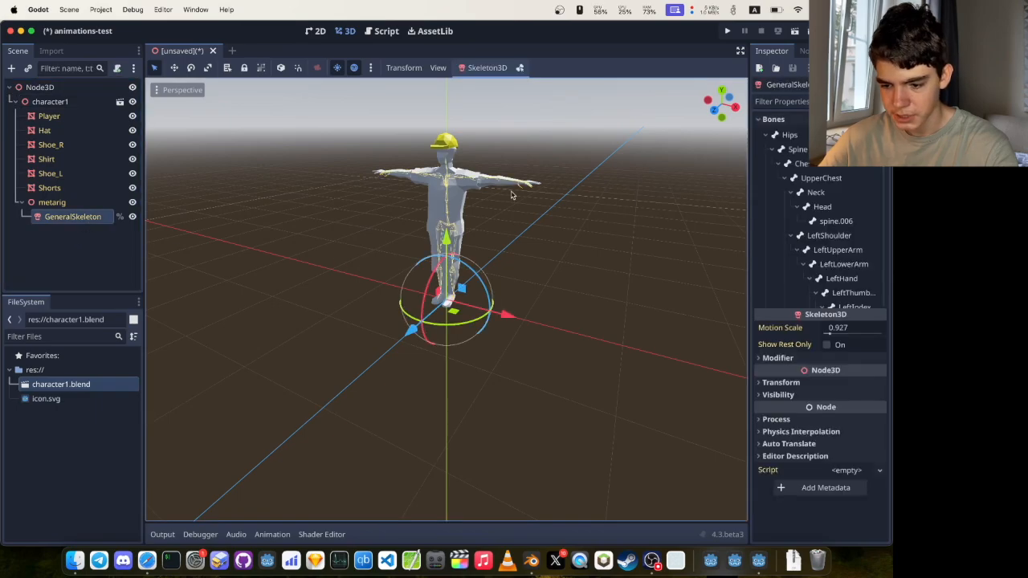
middle_drag(534, 165, 518, 219)
scroll(518, 219, up, 2)
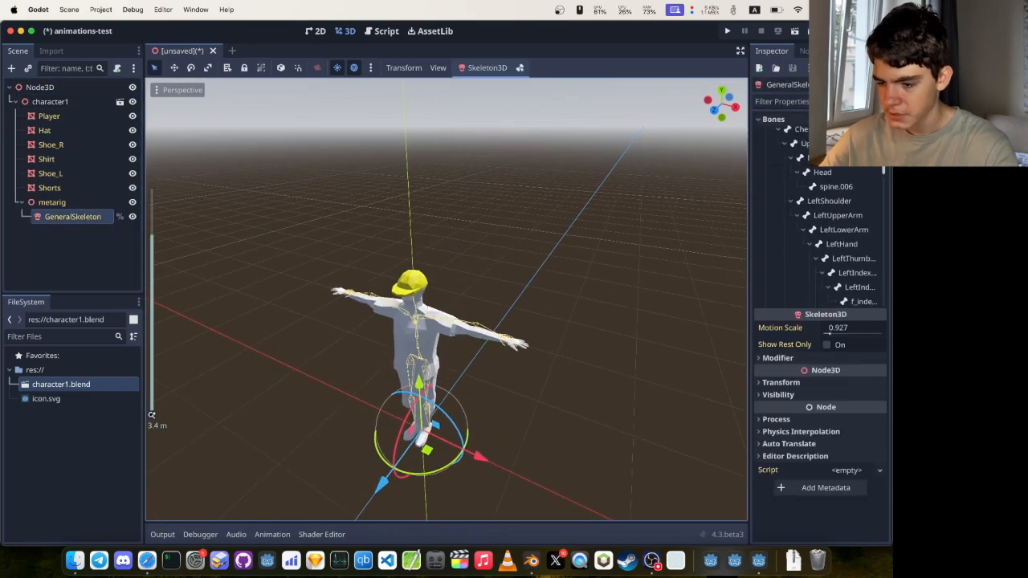
scroll(871, 207, down, 5)
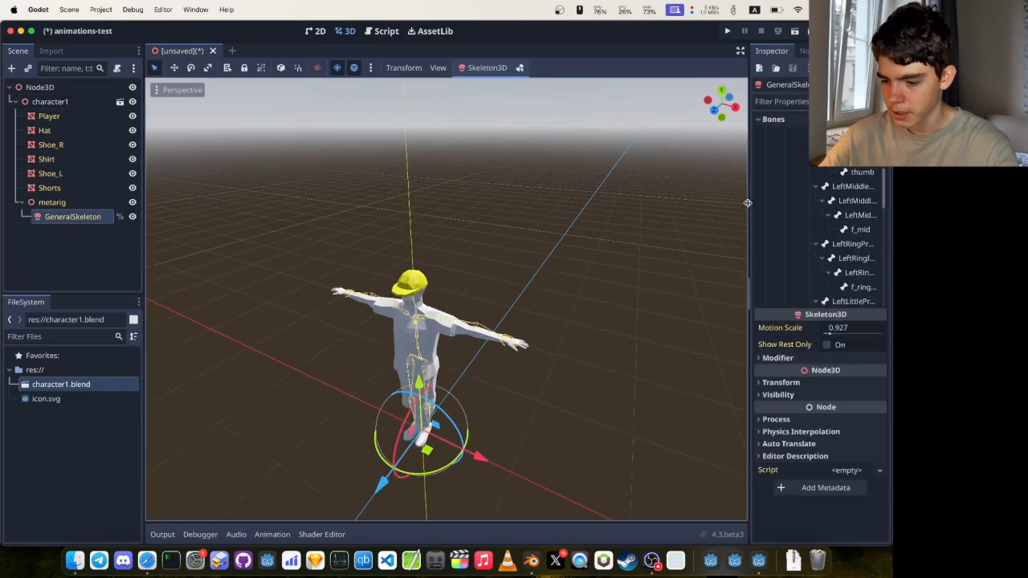
drag(748, 204, 680, 207)
click(774, 215)
scroll(796, 241, down, 5)
- Switch to Blender and expand the metarig's pose bones in the outliner from spine through spine.003 to examine the original hierarchy
key(super+Tab)
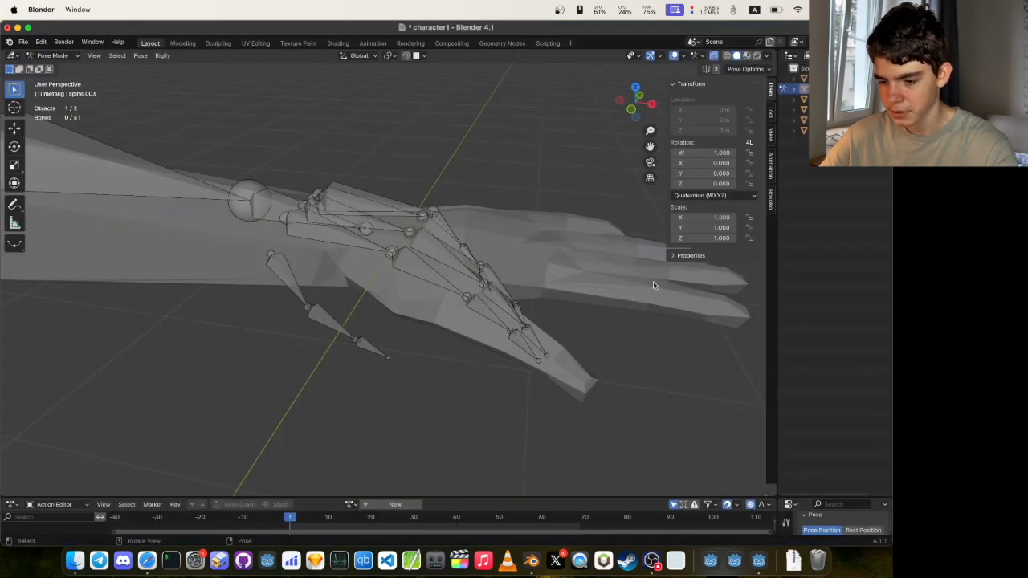
click(792, 91)
click(805, 100)
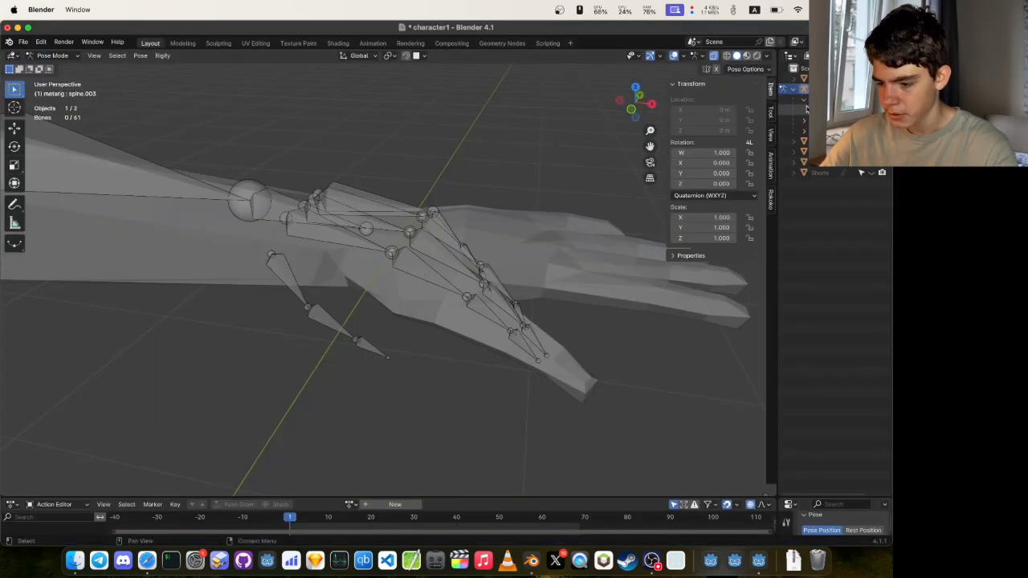
click(813, 110)
drag(778, 129, 696, 125)
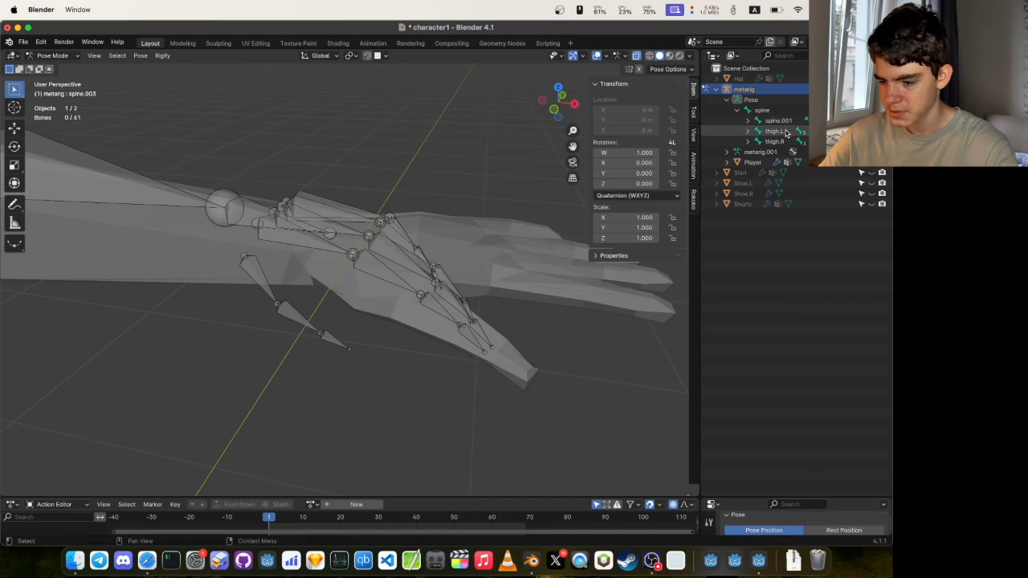
click(748, 120)
click(757, 131)
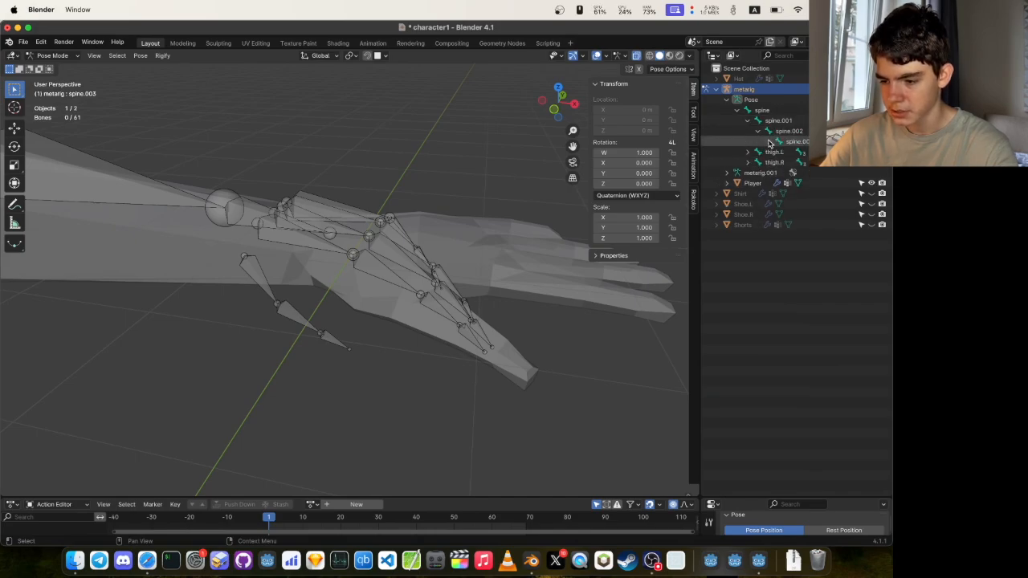
click(768, 142)
- Switch back to Godot, compare the skeleton's Chest and UpperChest bones with Blender's spine chain, and view the deselected character
key(super+Tab)
scroll(816, 227, up, 15)
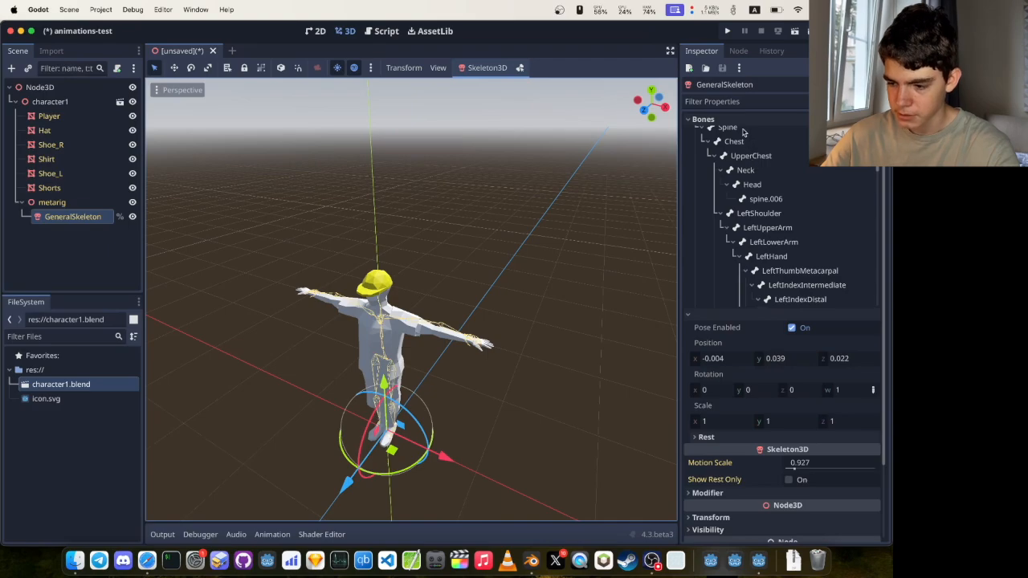
click(746, 141)
click(757, 156)
click(514, 319)
shift+middle_drag(514, 320, 538, 254)
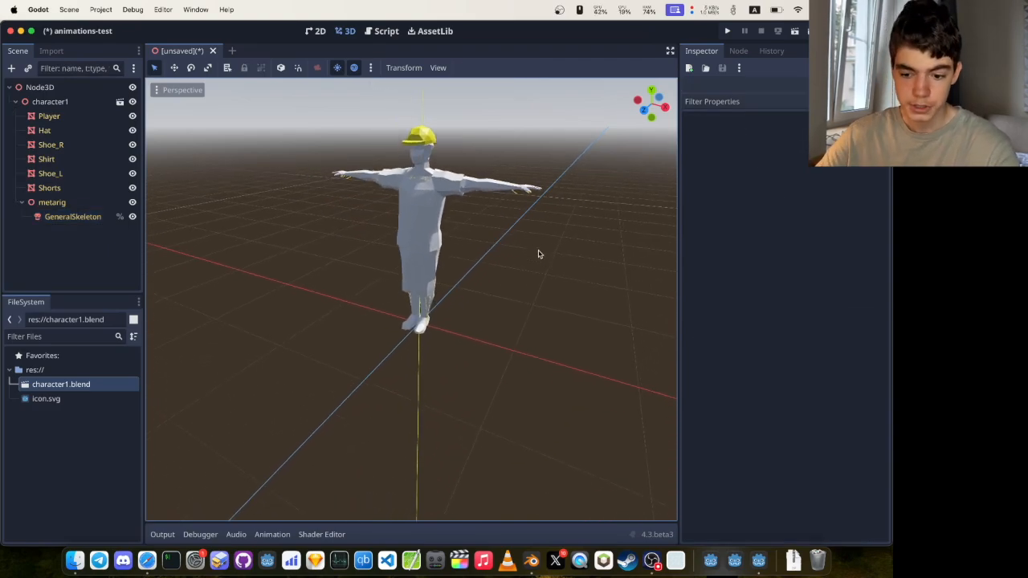
scroll(473, 201, down, 2)
shift+middle_drag(473, 202, 518, 241)
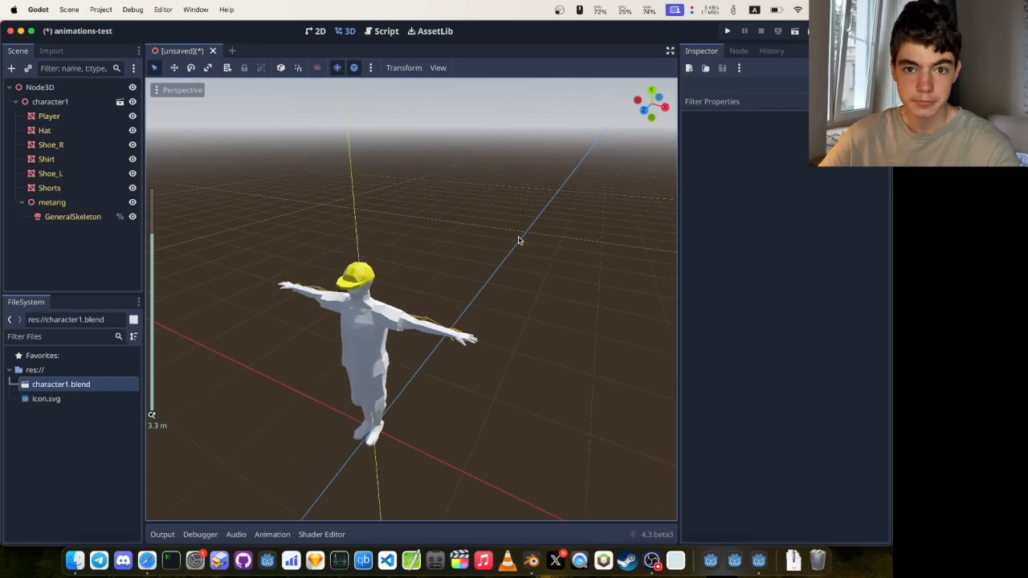
- Switch to Mixamo in Safari, find the "run forward" animations and apply the blue mannequin's Run Forward to the character
key(super+Tab)
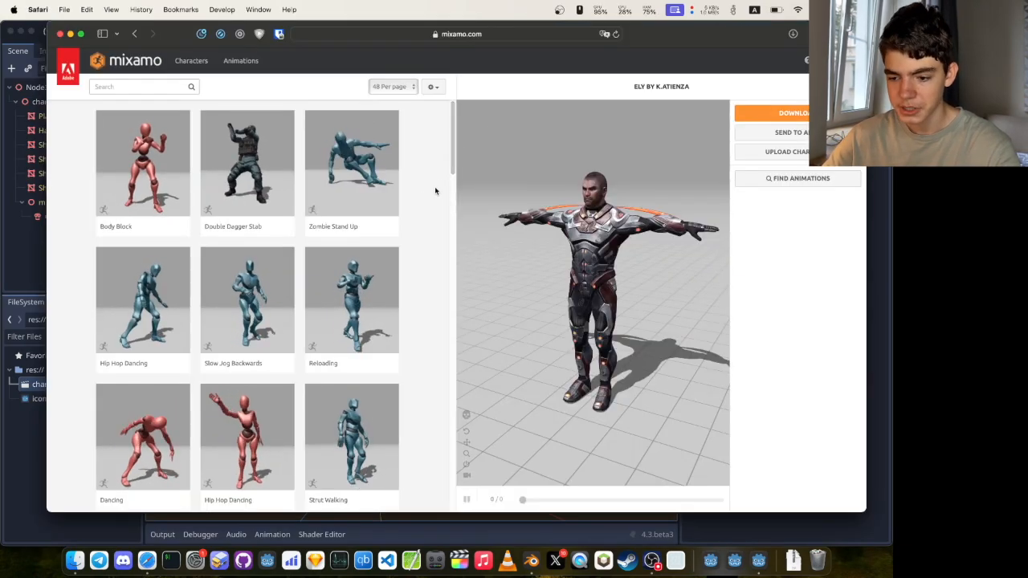
click(241, 61)
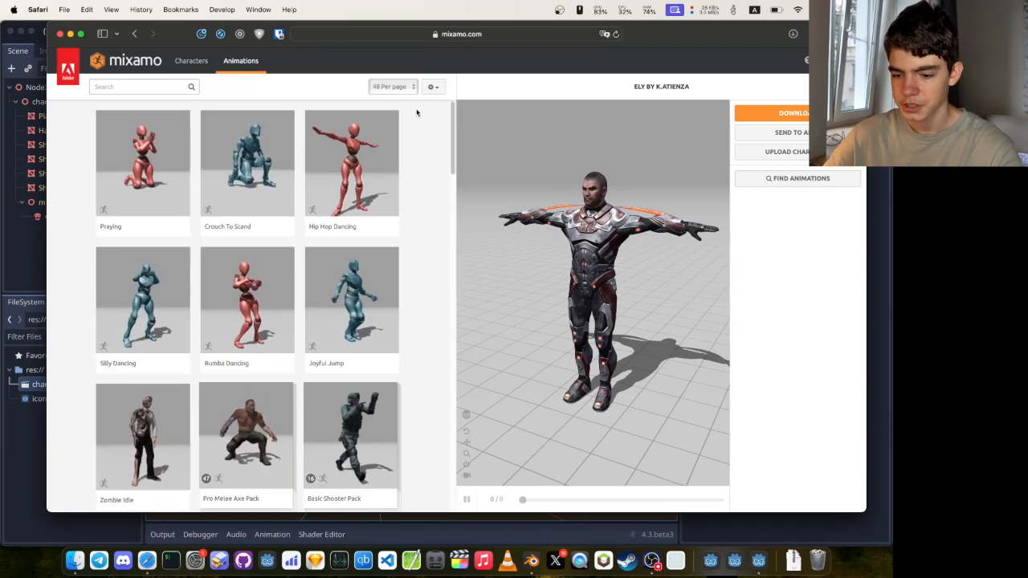
scroll(452, 145, down, 2)
scroll(413, 185, up, 2)
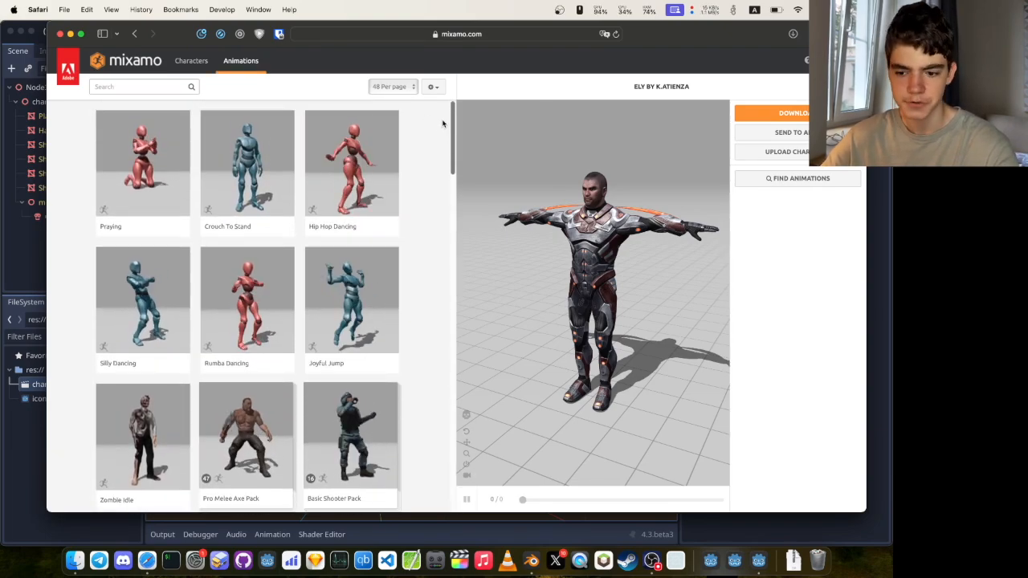
scroll(414, 188, down, 8)
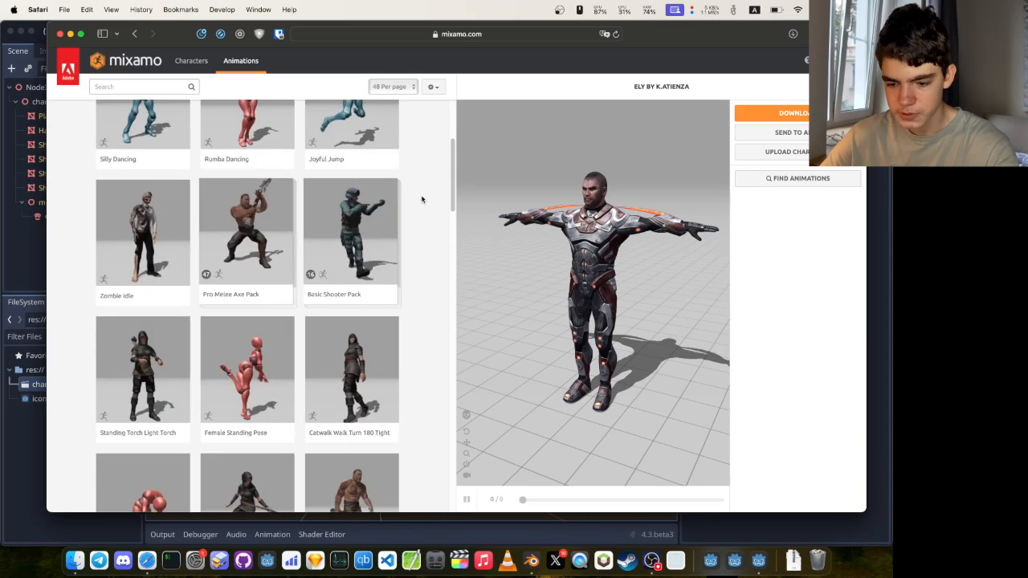
click(260, 333)
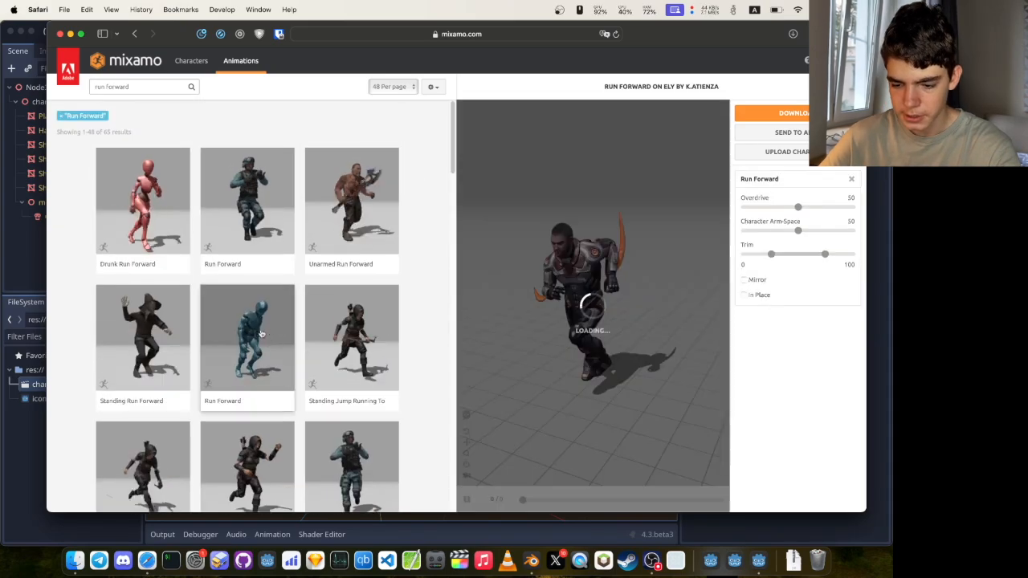
scroll(296, 329, down, 4)
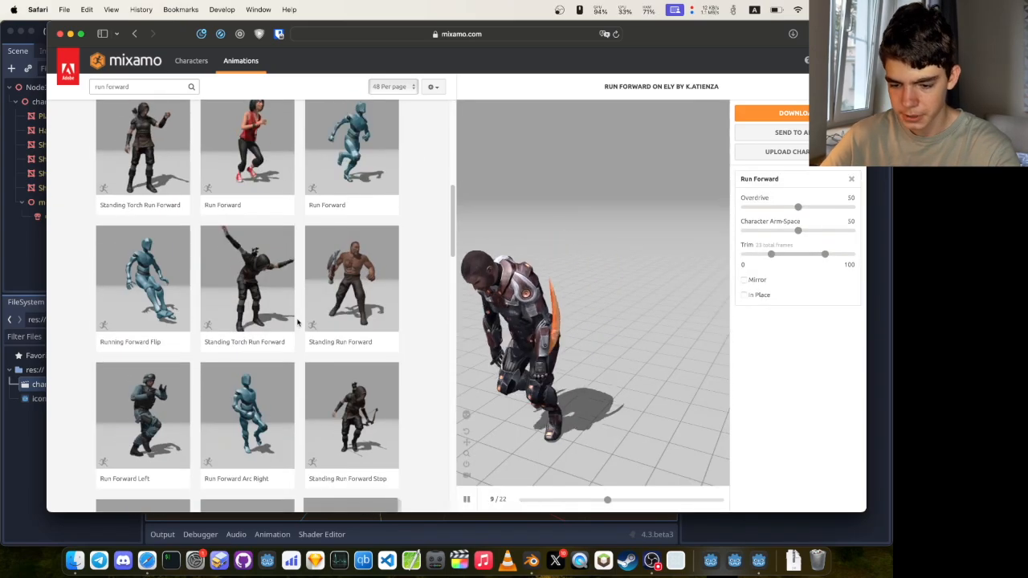
click(341, 174)
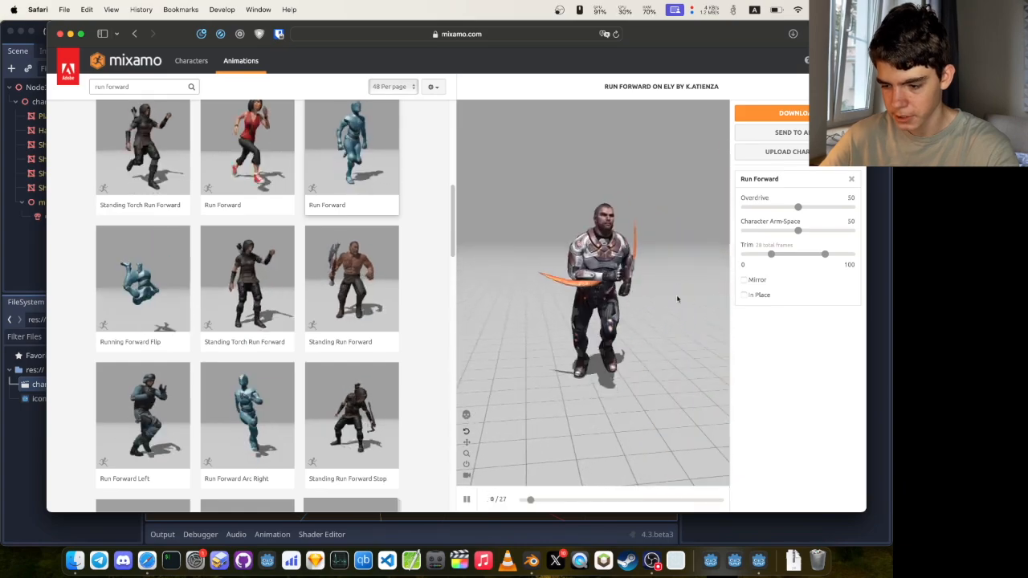
- Enable In Place for Run Forward and download it as FBX Binary without skin at 30 frames per second
click(744, 294)
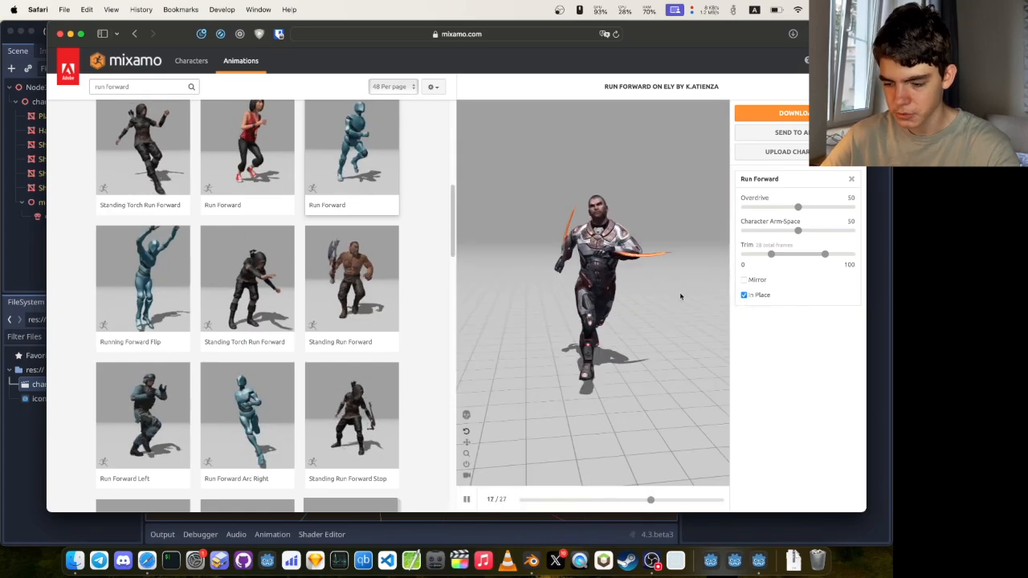
click(768, 114)
click(539, 156)
click(504, 166)
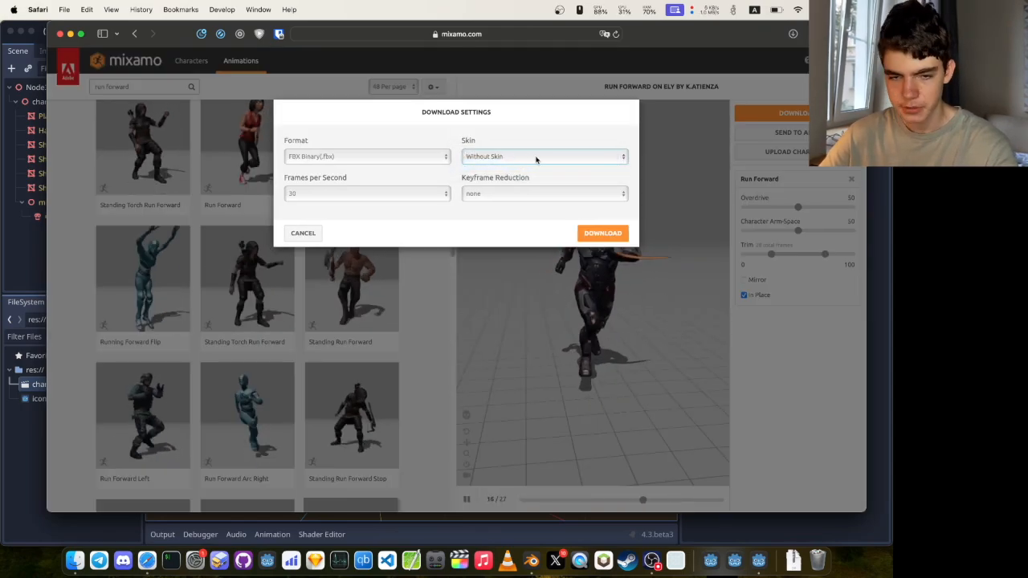
click(602, 233)
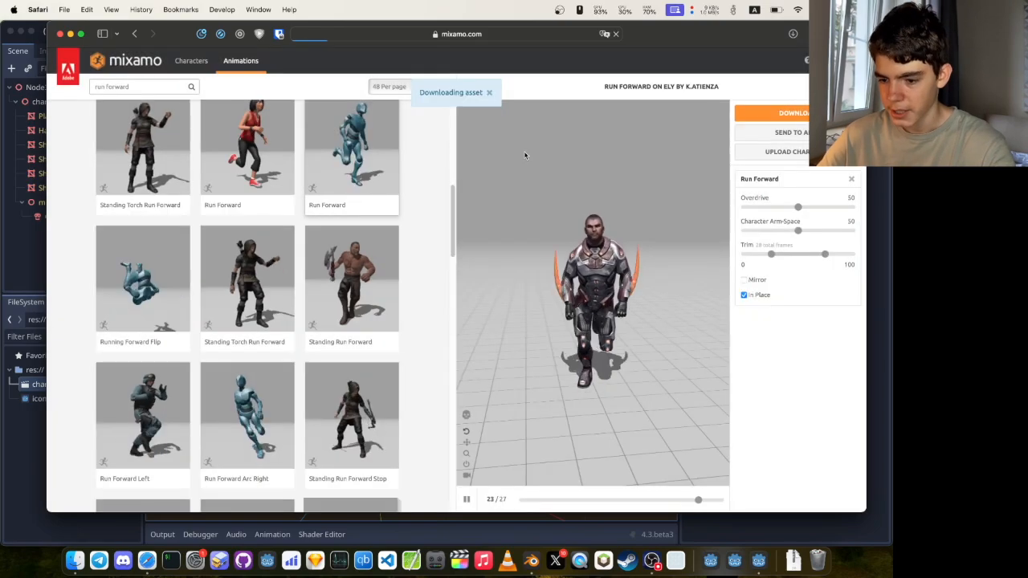
- Switch back to Godot and add the downloaded Run Forward.fbx to the project's res:// folder
click(792, 34)
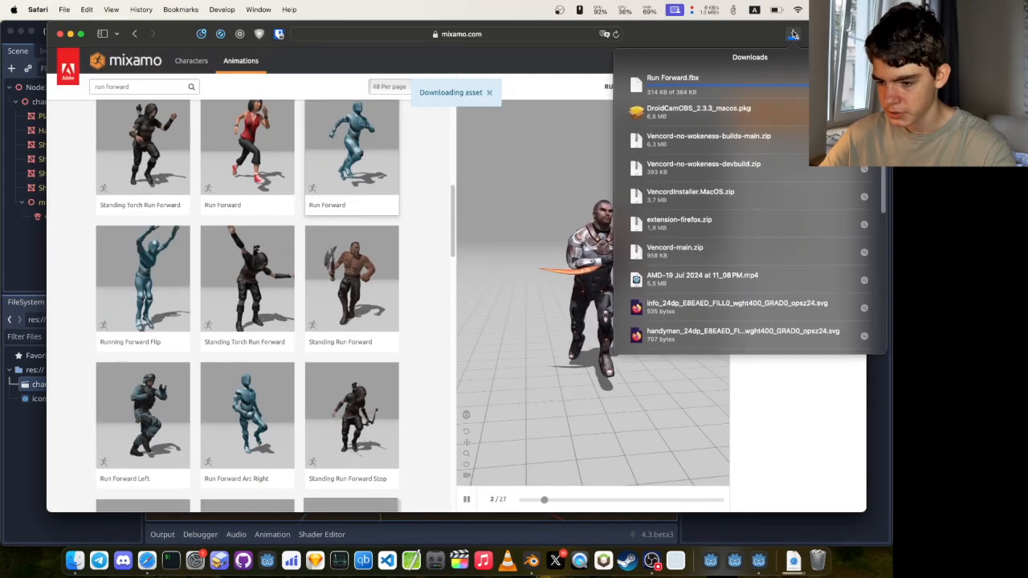
click(793, 35)
key(super+Tab)
click(67, 371)
click(793, 559)
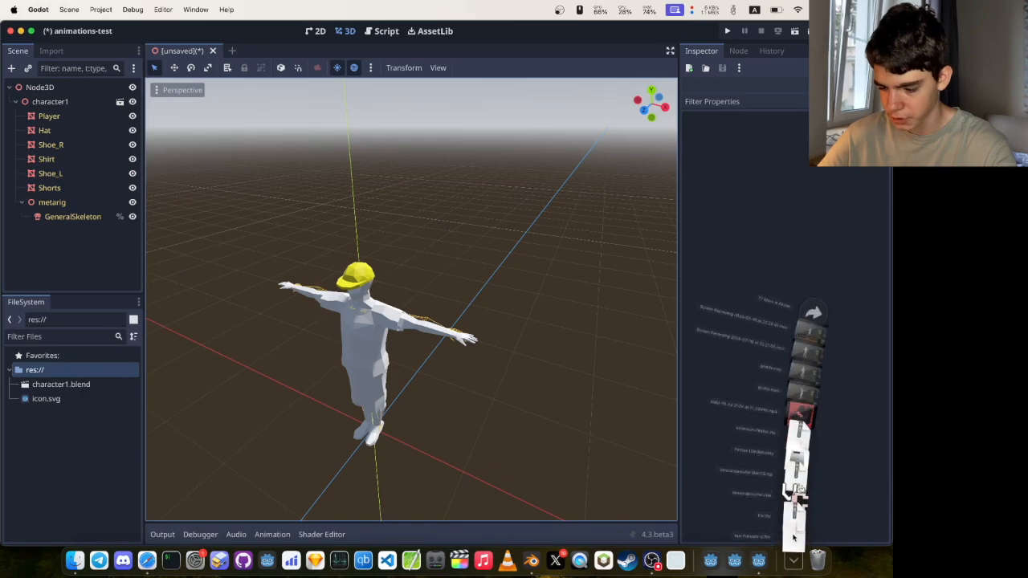
drag(794, 526, 96, 445)
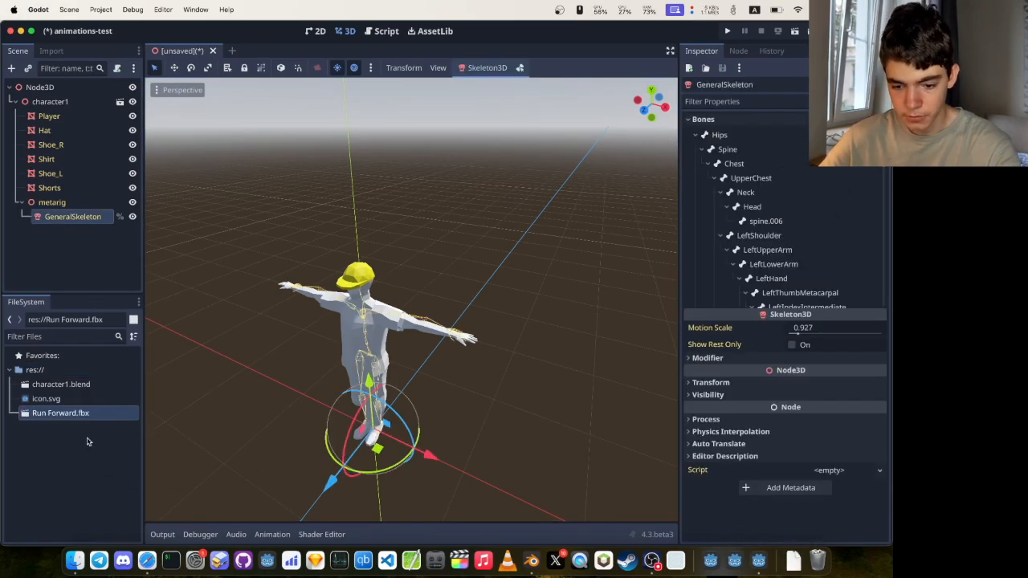
- Open the advanced import settings of Run Forward.fbx and give its Skeleton3D a new BoneMap with a new SkeletonProfileHumanoid
double_click(81, 414)
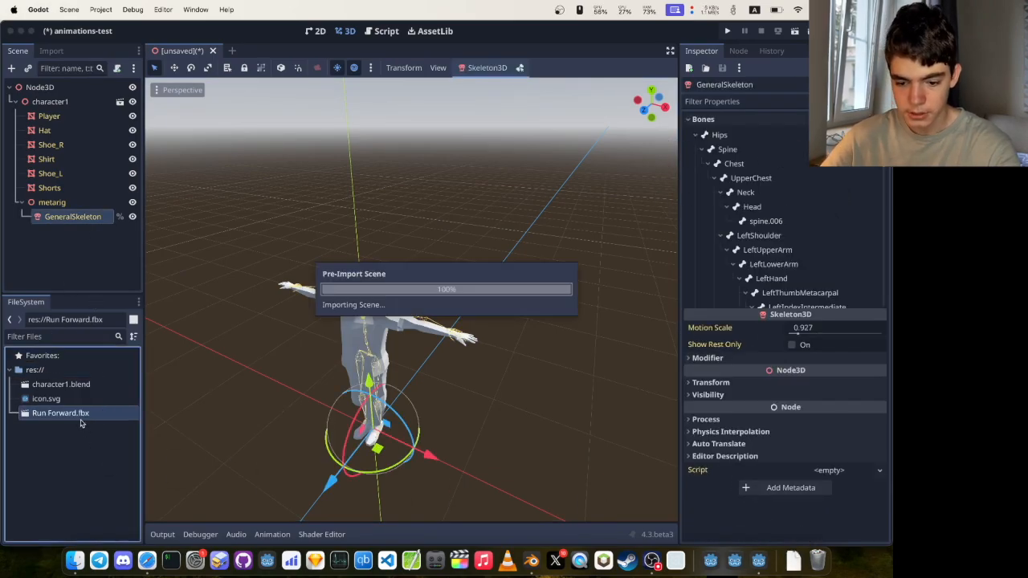
click(155, 123)
click(746, 158)
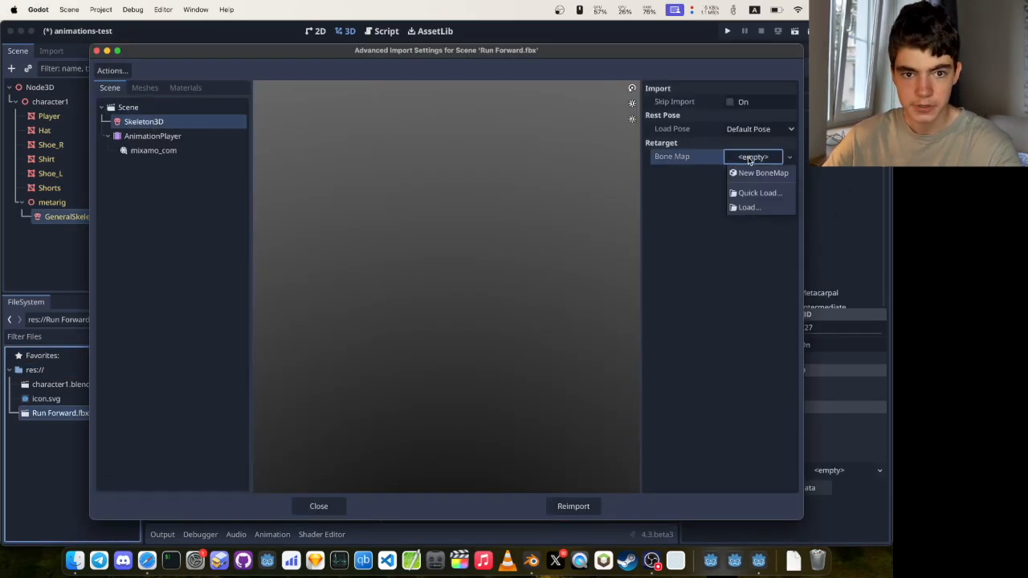
click(759, 172)
click(760, 177)
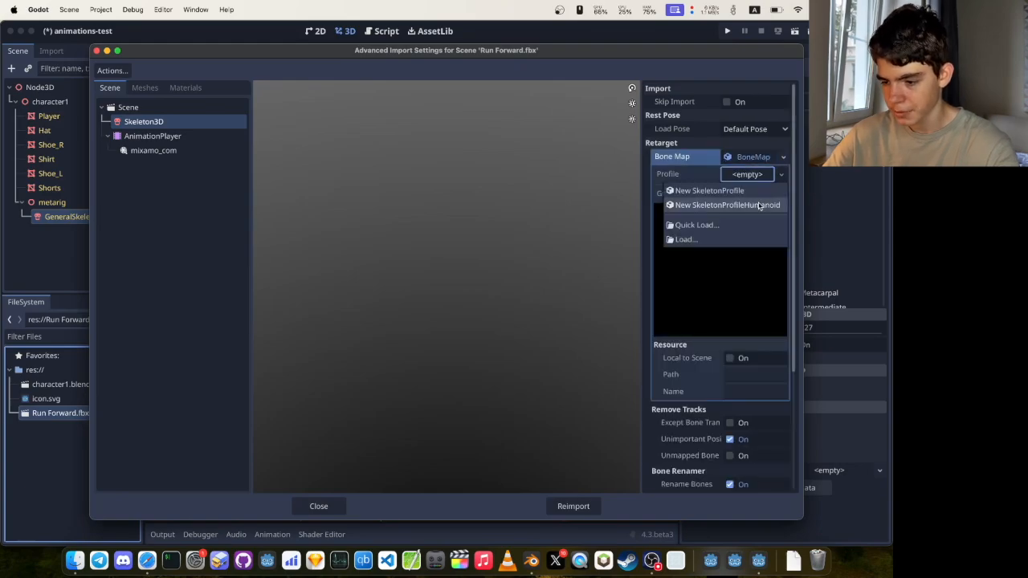
click(759, 202)
- Check the LeftHand and RightHand groups of the animation's bone map and reimport Run Forward.fbx
click(731, 195)
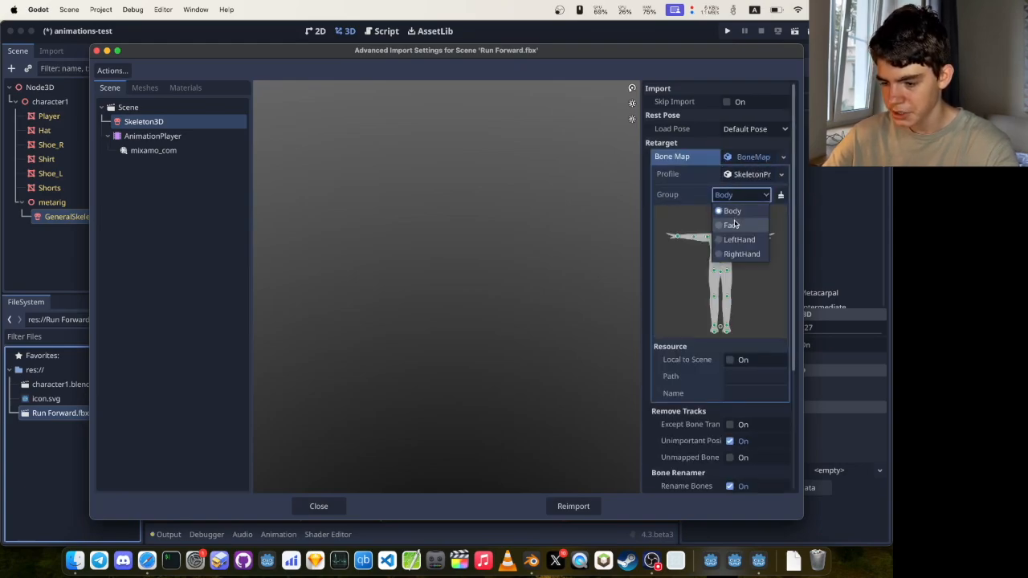
click(739, 239)
click(739, 199)
click(740, 254)
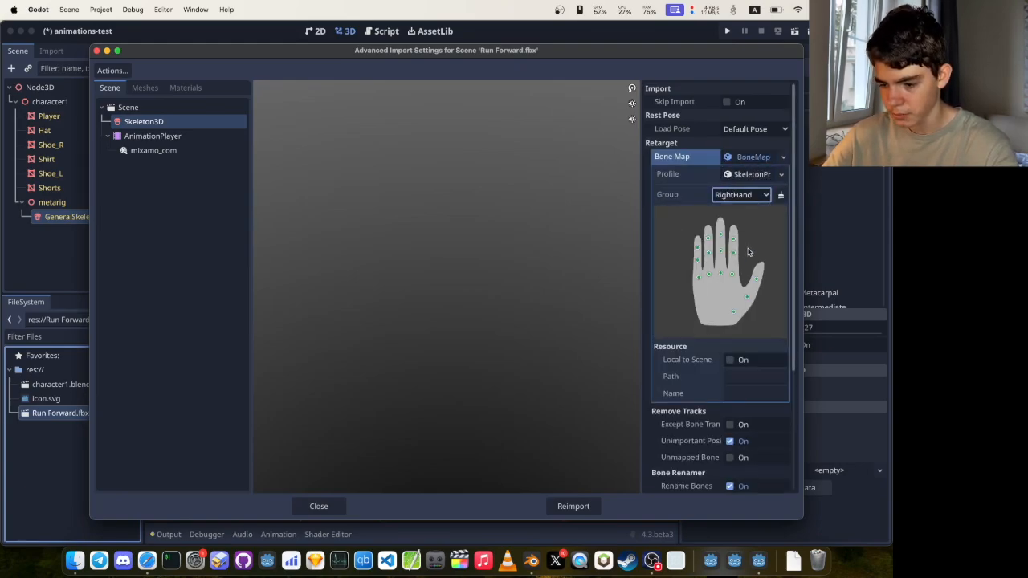
click(574, 506)
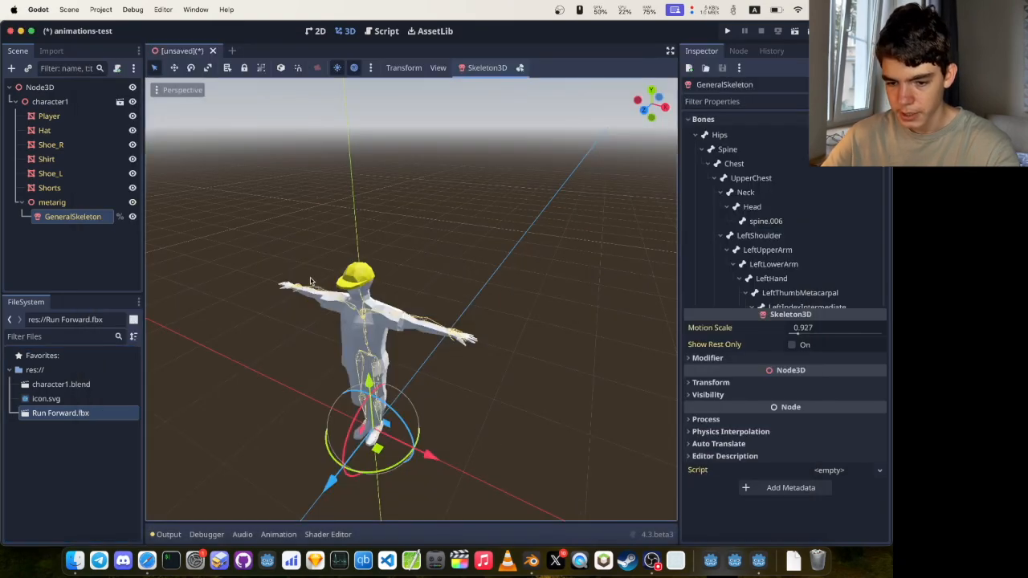
- Change the Run Forward file's import type to Animation Library and reimport it
click(64, 52)
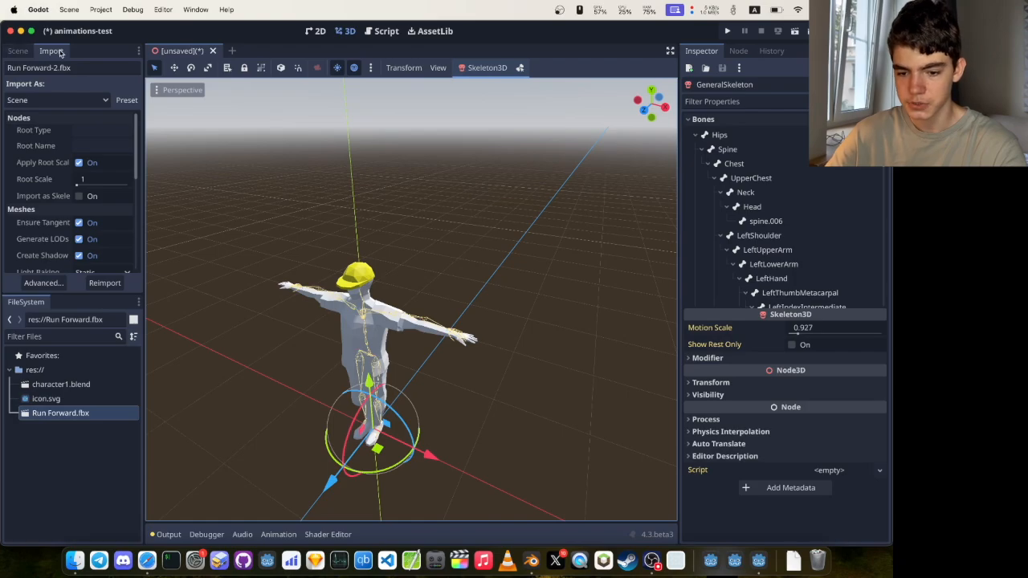
click(40, 100)
click(50, 121)
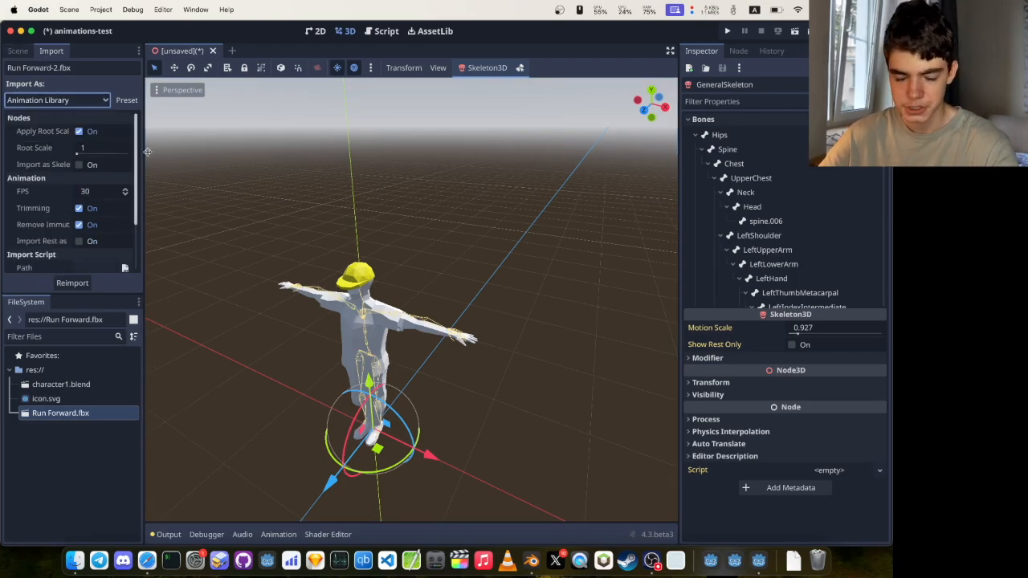
click(73, 283)
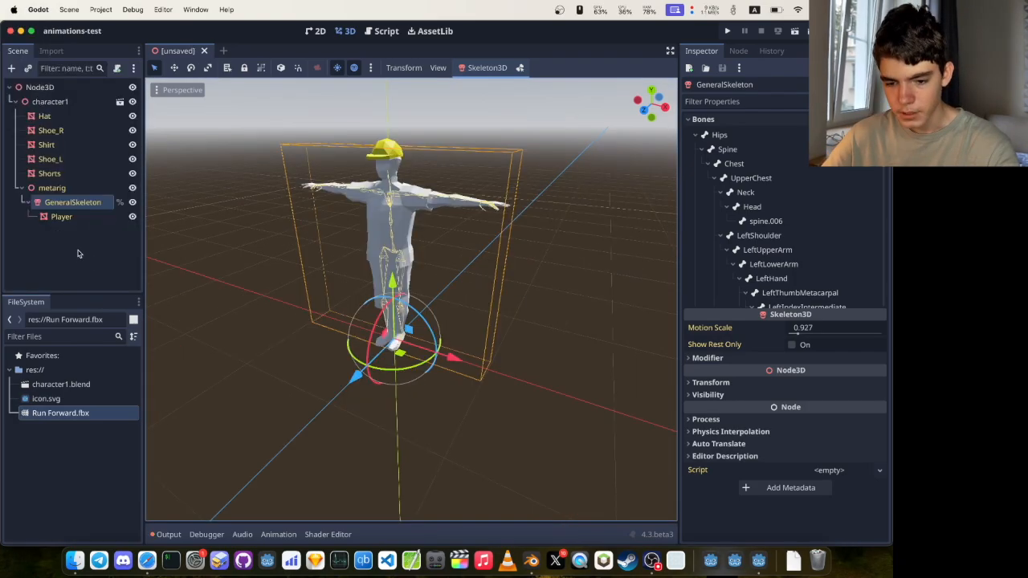
click(78, 253)
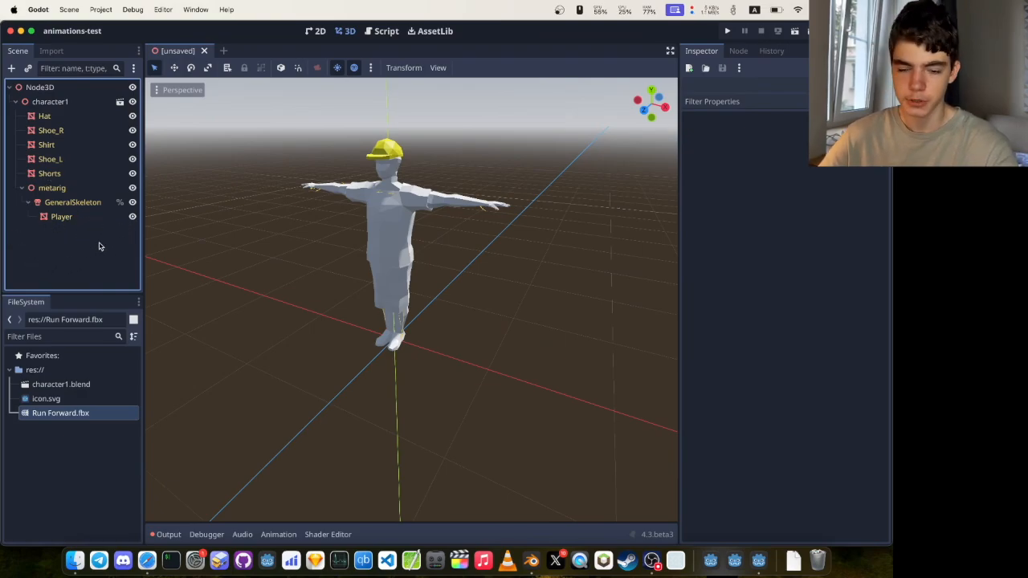
key(super+Tab)
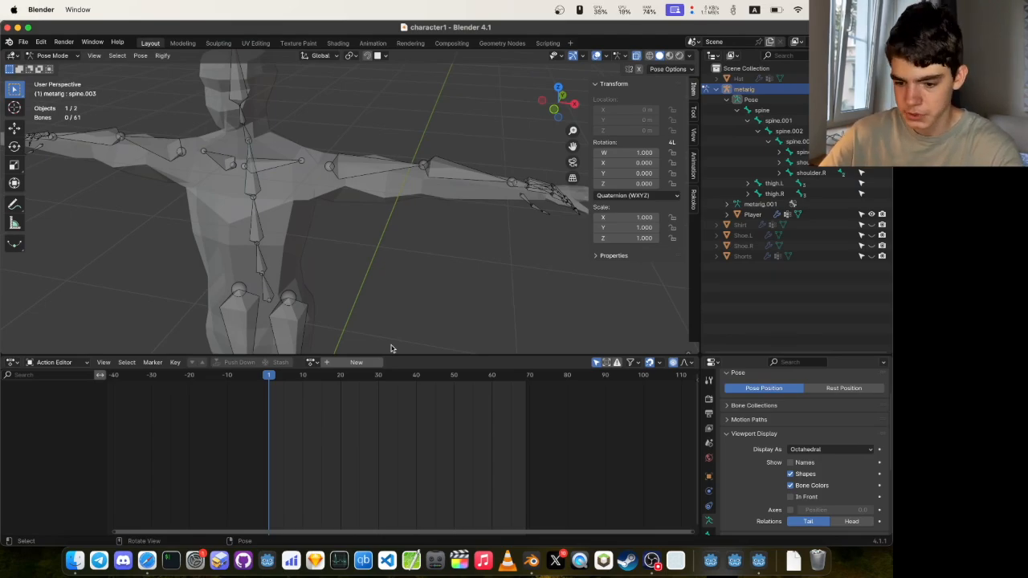
key(super+Tab)
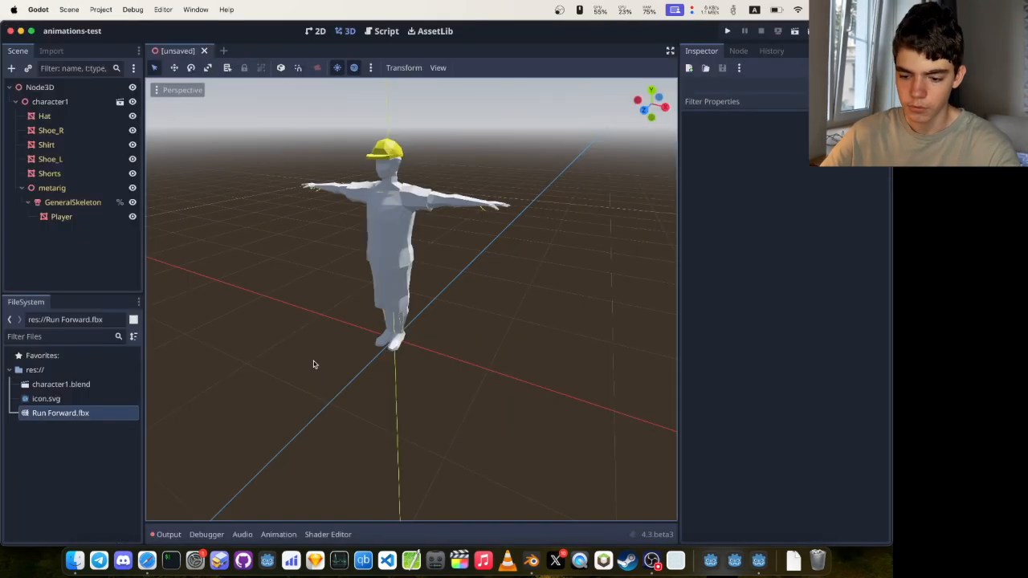
- Switch to Blender, create a new action for the metarig and keyframe all of its bones at frame 1
key(super+Tab)
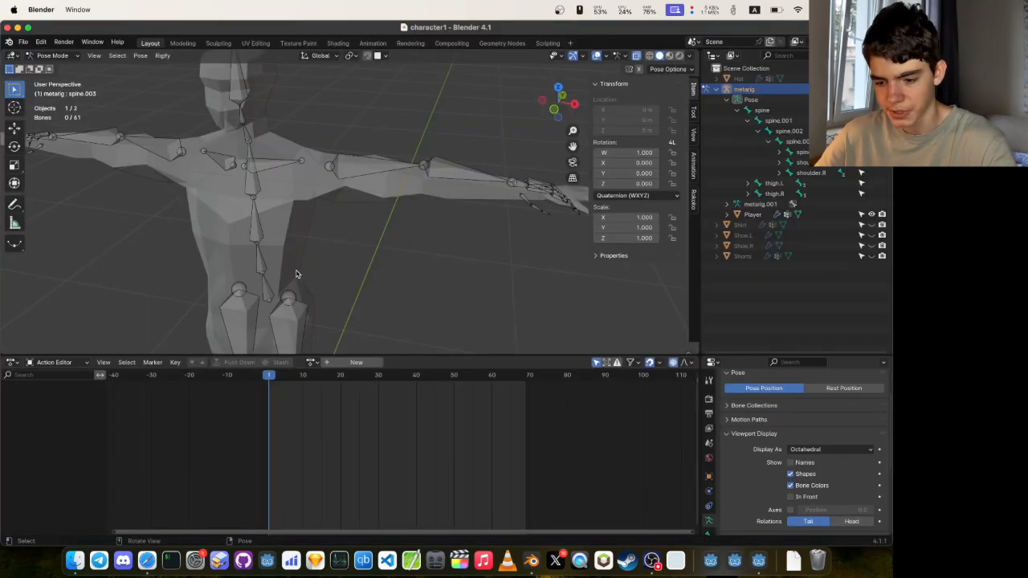
scroll(409, 298, down, 3)
mouse_move(426, 266)
shift+middle_down()
mouse_move(432, 244)
mouse_move(434, 252)
shift+middle_up()
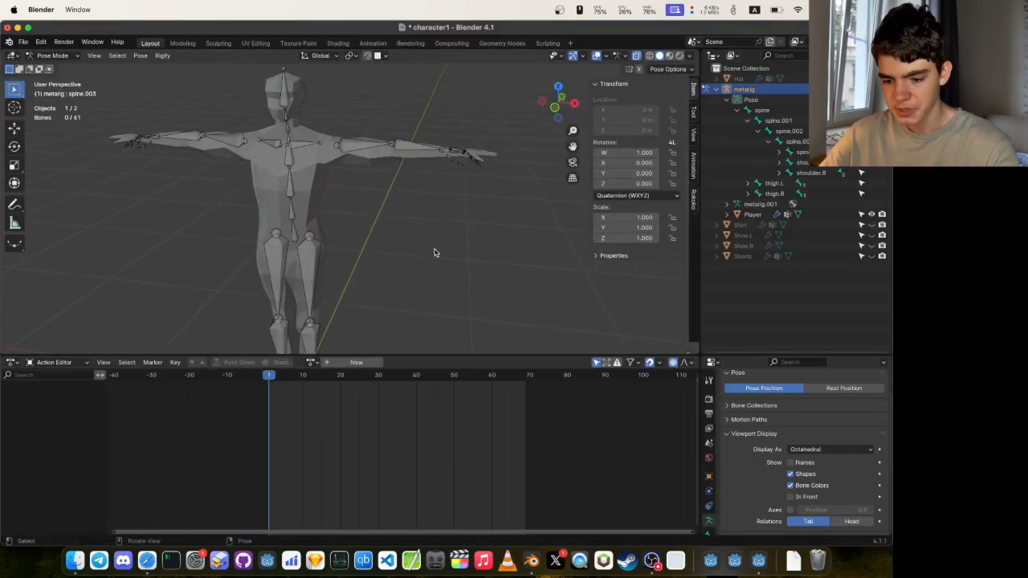
click(354, 362)
key(a)
key(i)
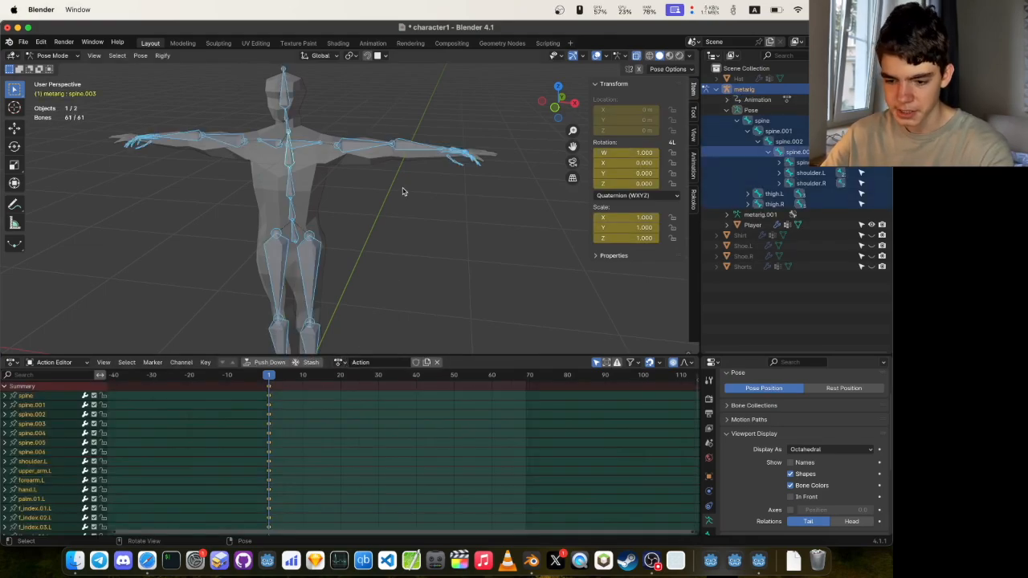
- Push the new action down to the NLA stack and save character1.blend
click(273, 362)
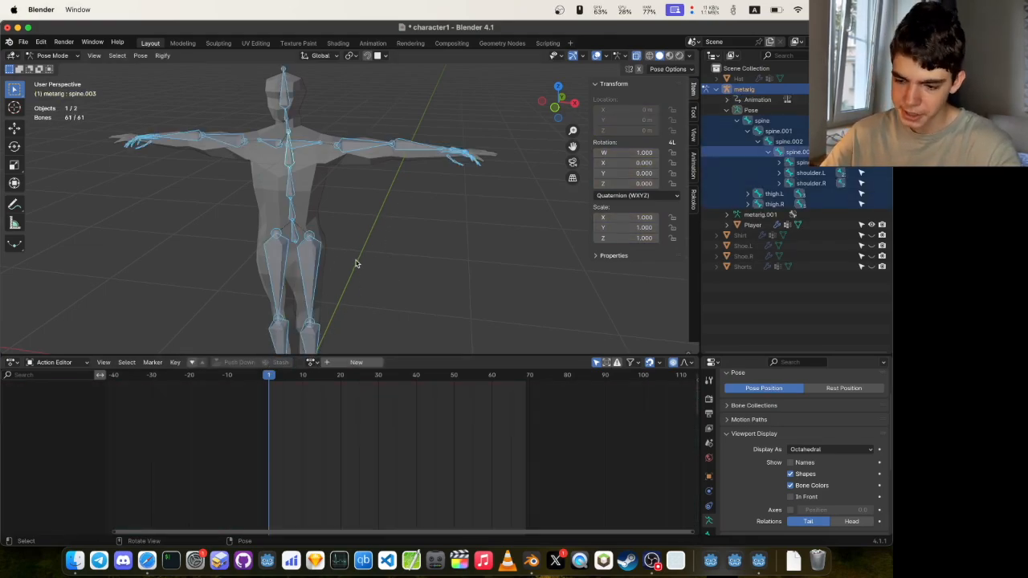
click(12, 363)
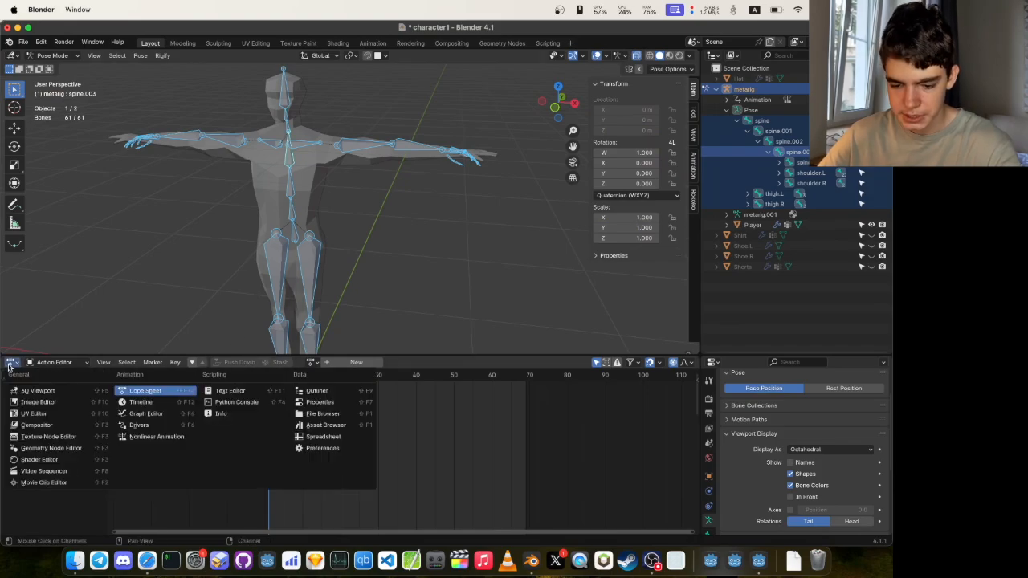
click(146, 394)
click(32, 363)
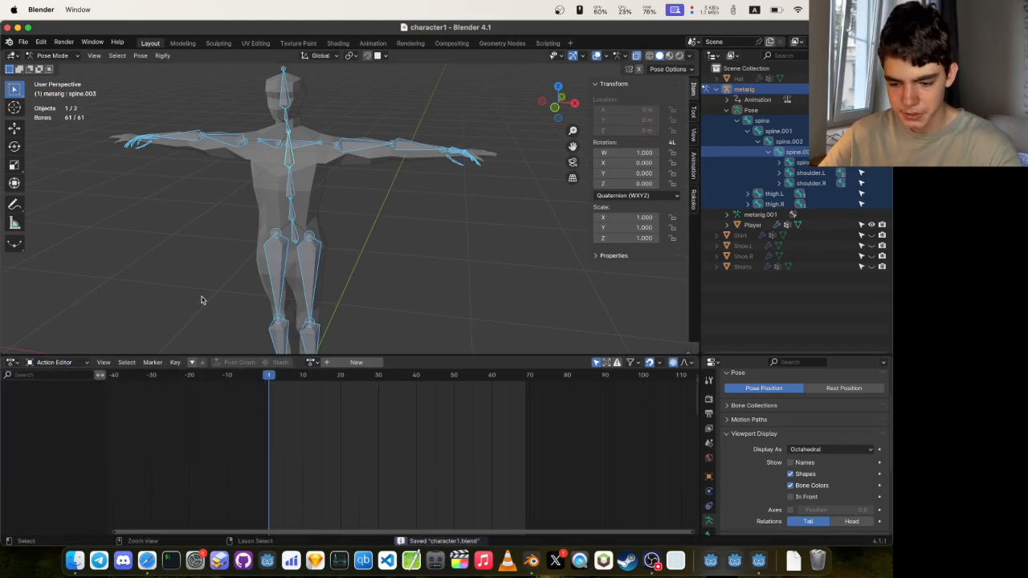
- Switch back to Godot and load Run Forward.fbx as an animation library in character1's AnimationPlayer
key(super+Tab)
click(67, 230)
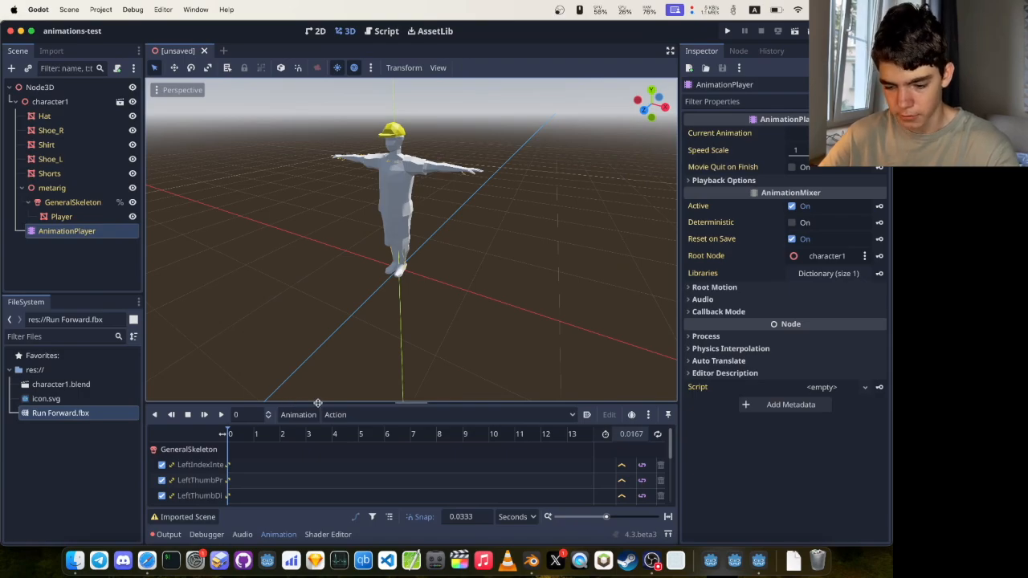
drag(318, 403, 318, 298)
click(298, 309)
click(321, 346)
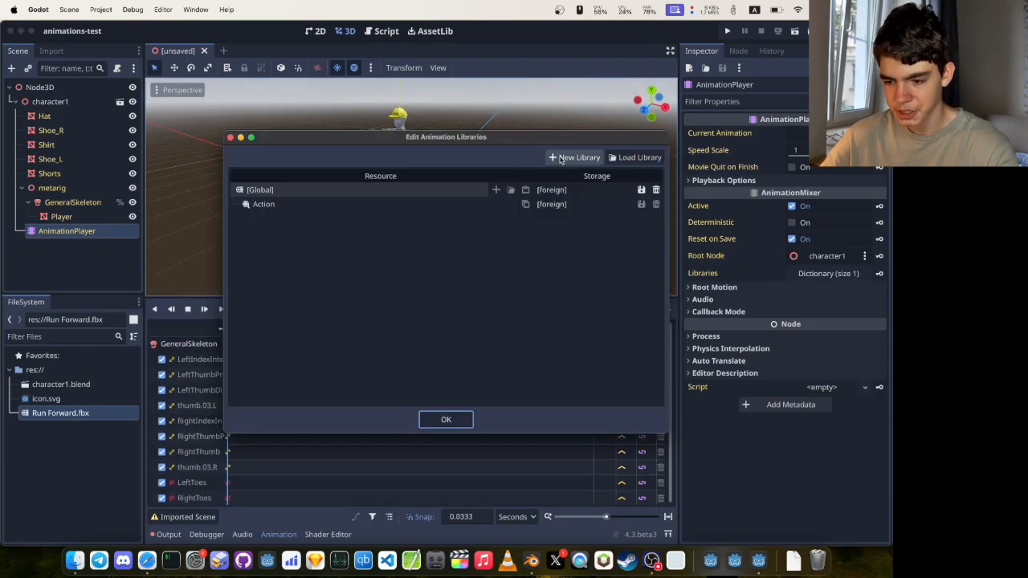
click(634, 160)
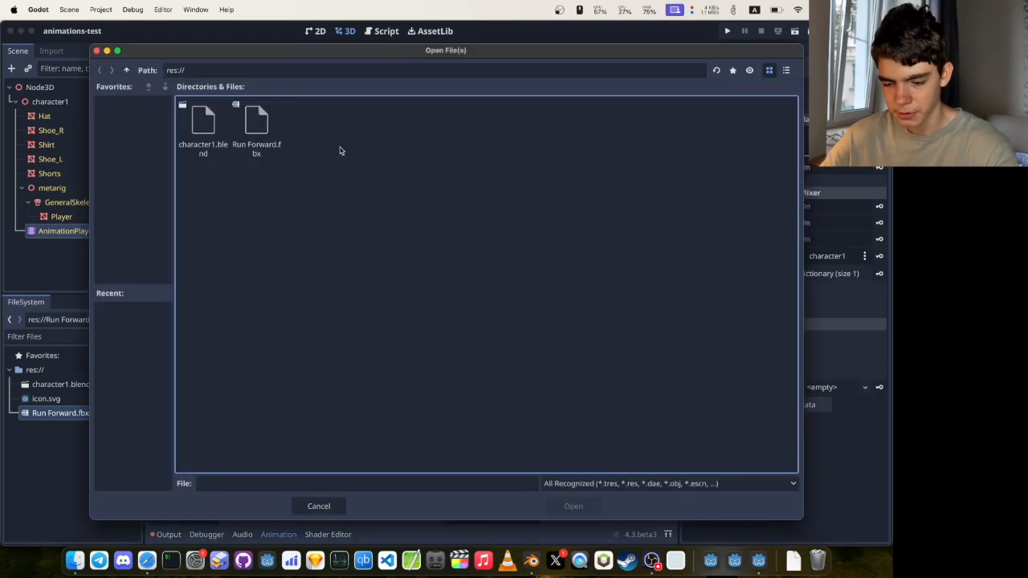
double_click(254, 129)
click(446, 419)
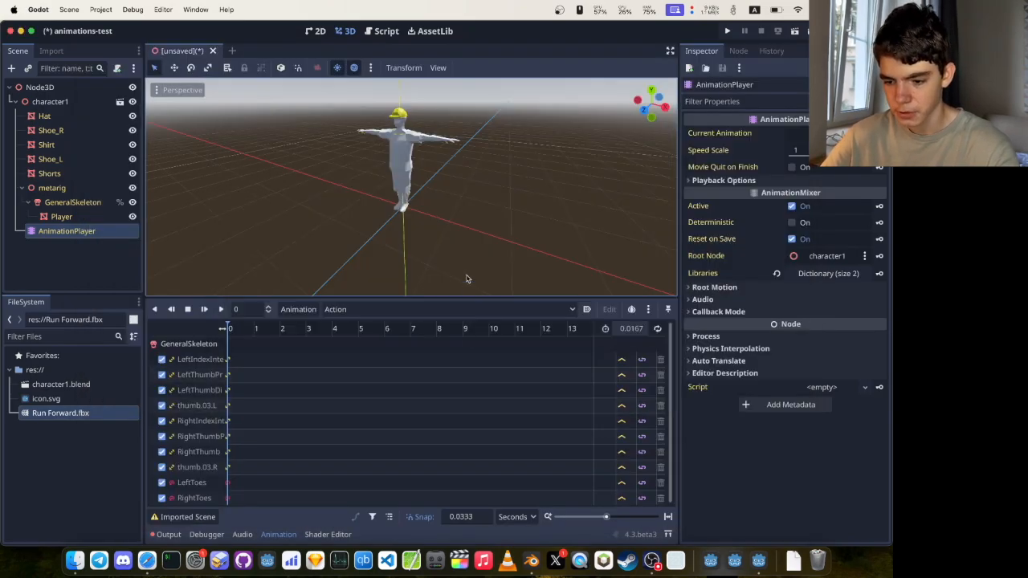
- Choose the Run Forward/mixamo_com animation in the AnimationPlayer and check the character's pose from the side
click(367, 309)
click(372, 351)
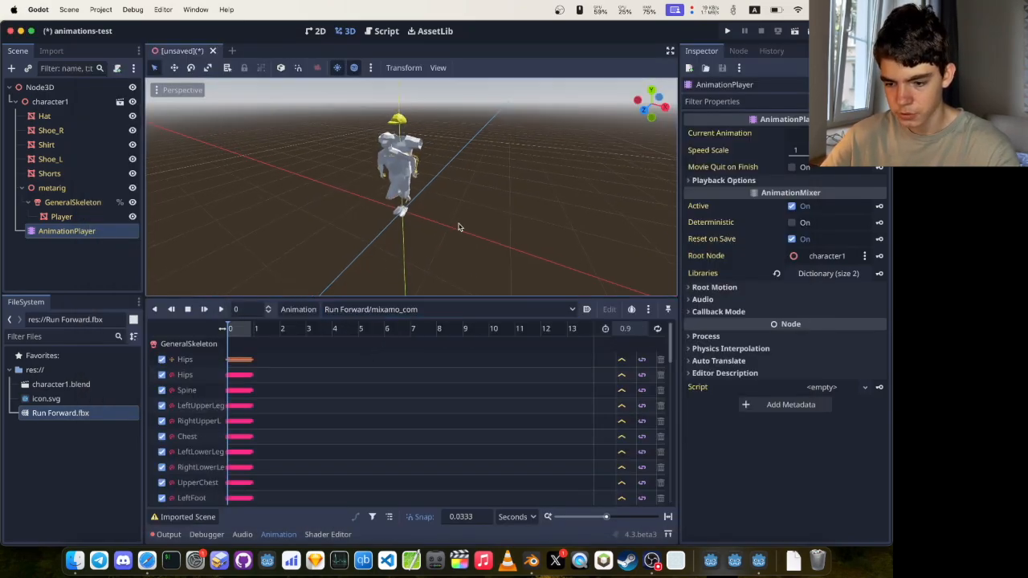
scroll(454, 227, up, 3)
middle_drag(453, 229, 189, 221)
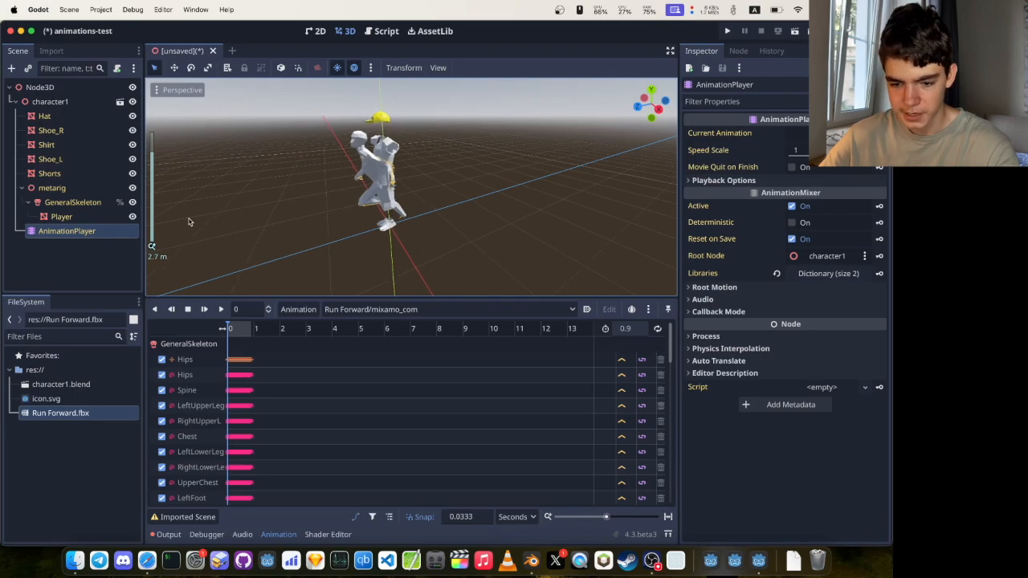
- Hide the Hat, Shoe_R, Shirt, Shoe_L and Shorts meshes of character1
click(133, 175)
click(132, 145)
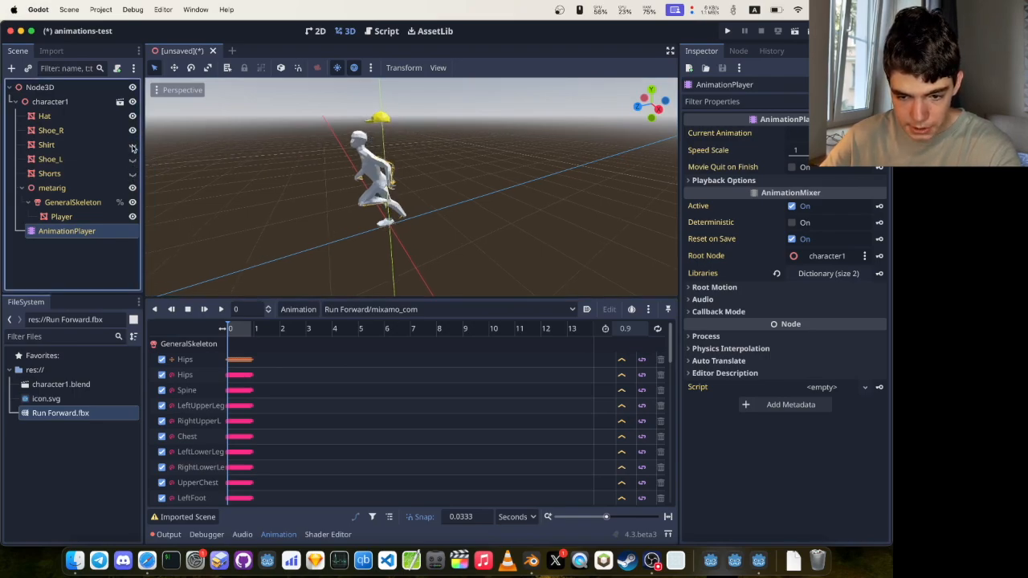
click(132, 116)
- Play the Run Forward animation once and view the bare Player mesh up close
click(305, 166)
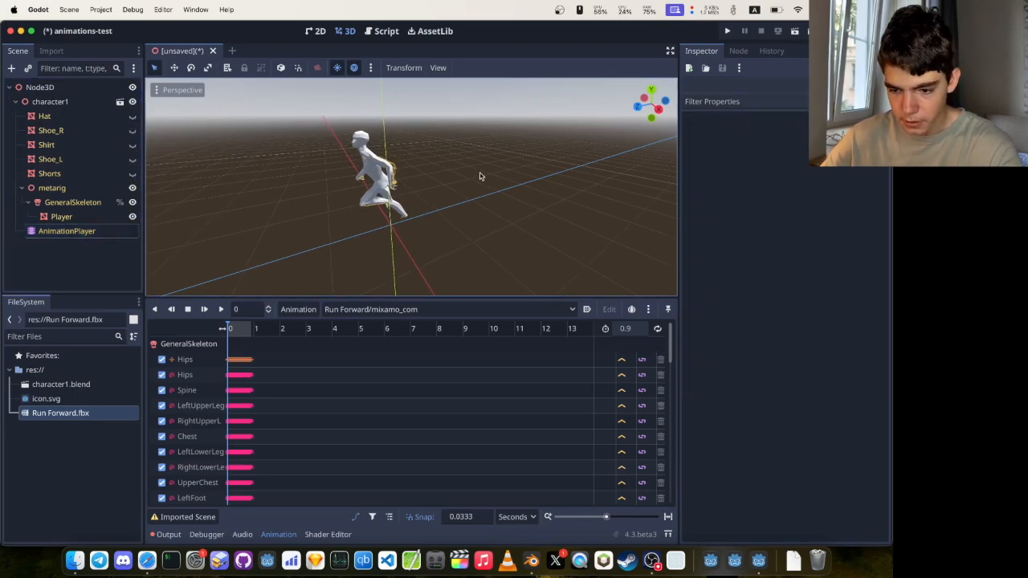
key(d)
shift+middle_drag(480, 174, 541, 178)
scroll(494, 188, up, 3)
scroll(493, 191, up, 3)
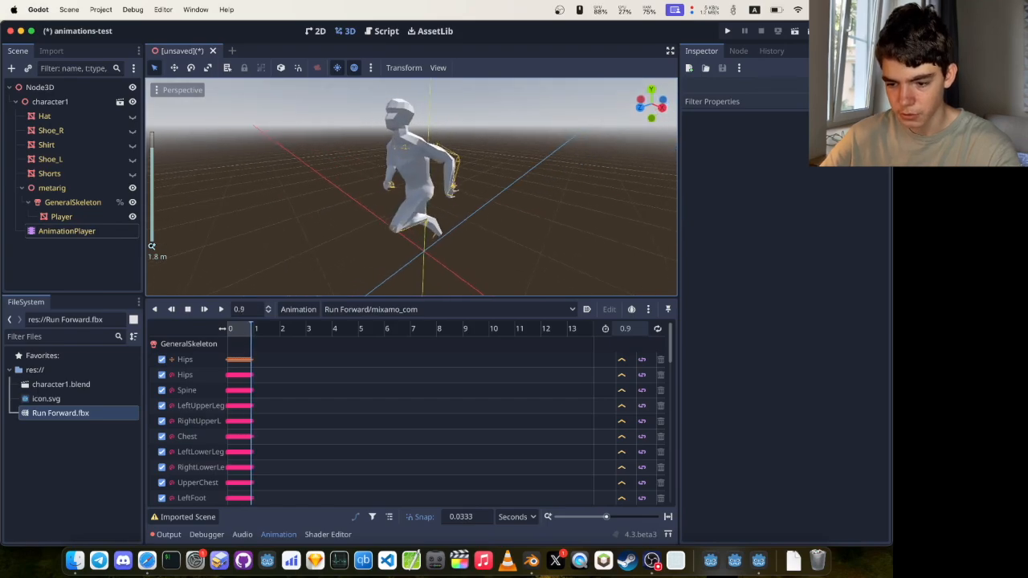
- Try to change the loop mode of the mixamo_com animation directly in the animation editor
click(657, 329)
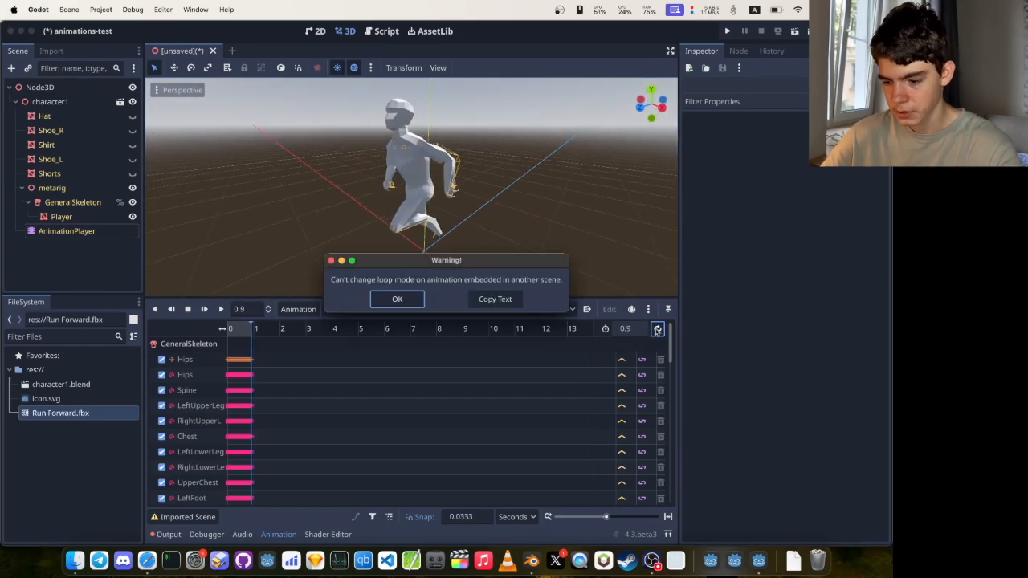
click(406, 300)
click(657, 329)
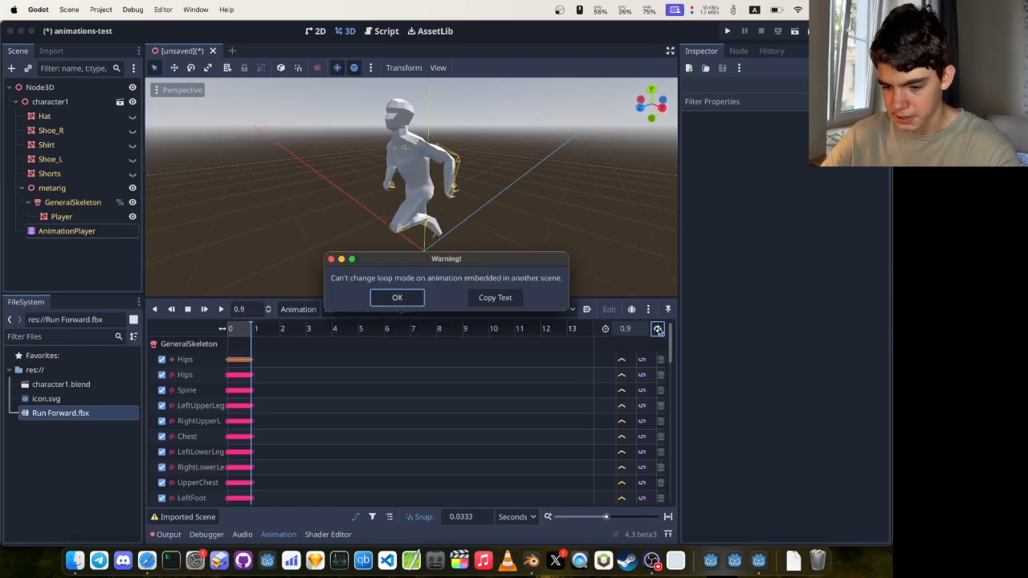
click(397, 297)
- Set the mixamo_com animation's loop mode to Linear in Run Forward.fbx's advanced import settings and reimport the file
double_click(72, 412)
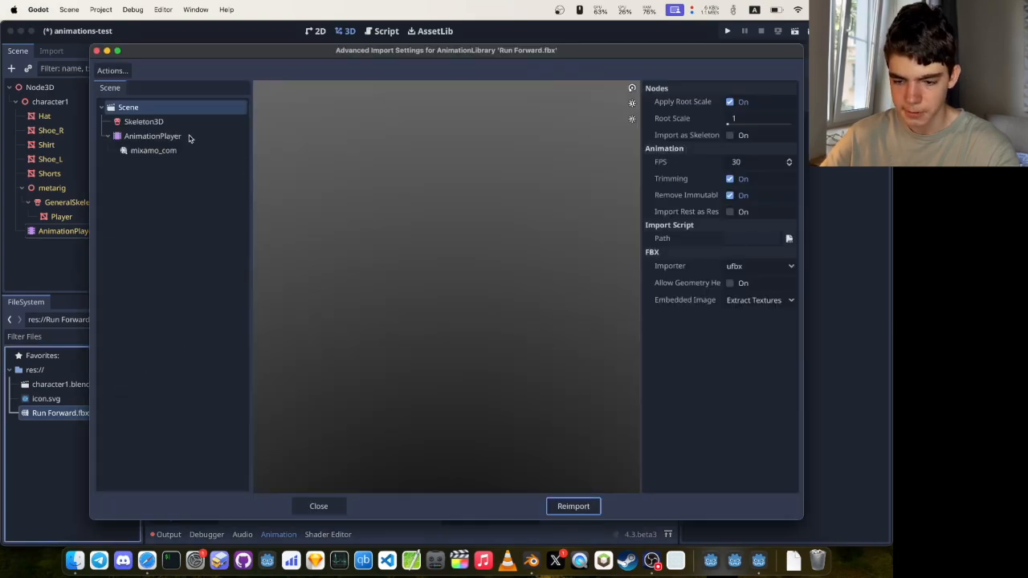
click(157, 151)
click(759, 102)
click(739, 127)
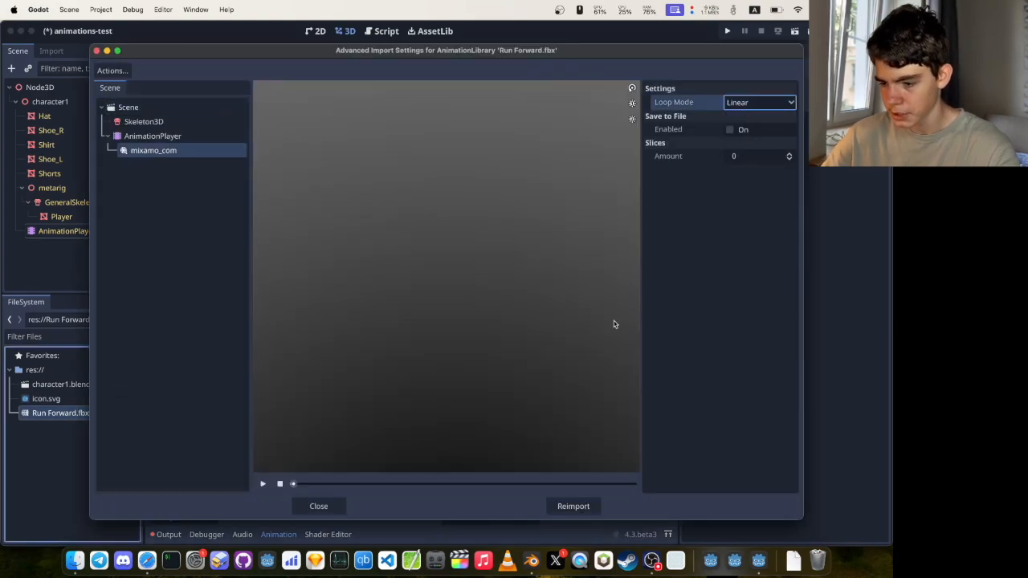
click(574, 506)
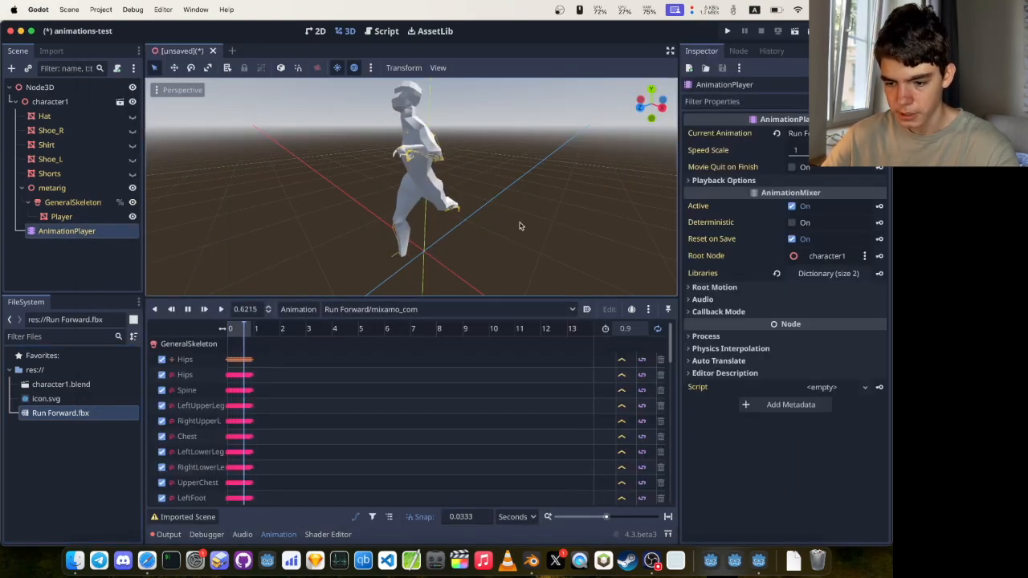
- Play the looping run animation and inspect the character's movement from several angles and distances
middle_drag(523, 217, 643, 215)
scroll(524, 216, down, 8)
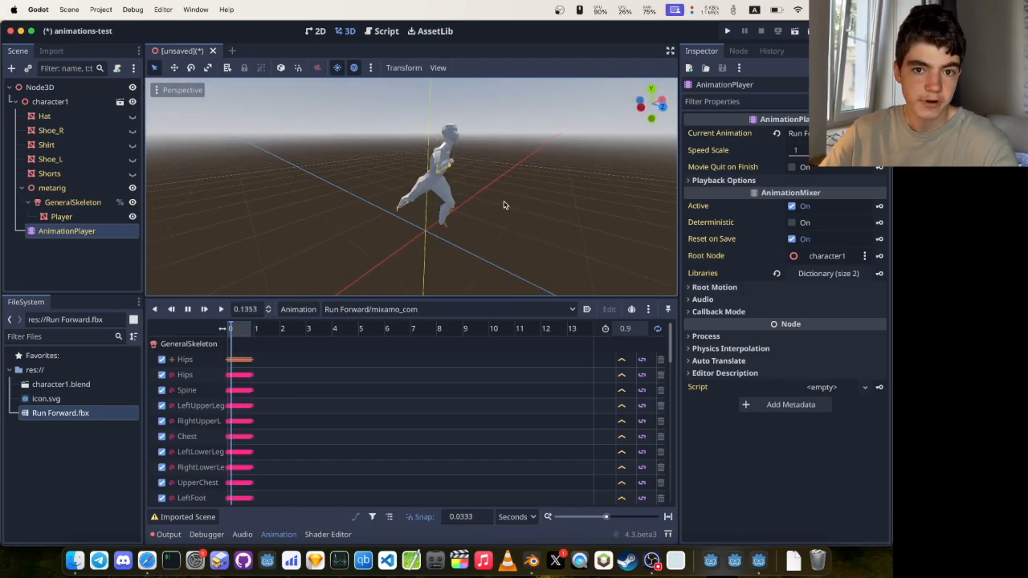
mouse_move(504, 204)
middle_down()
mouse_move(587, 206)
mouse_move(514, 206)
middle_up()
scroll(504, 205, up, 7)
scroll(504, 205, down, 5)
scroll(514, 207, up, 6)
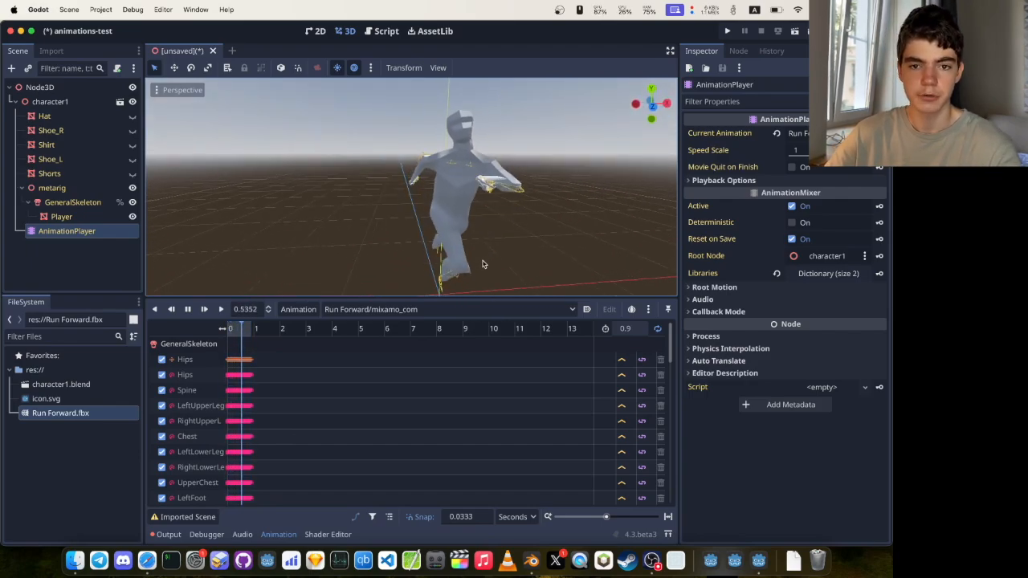